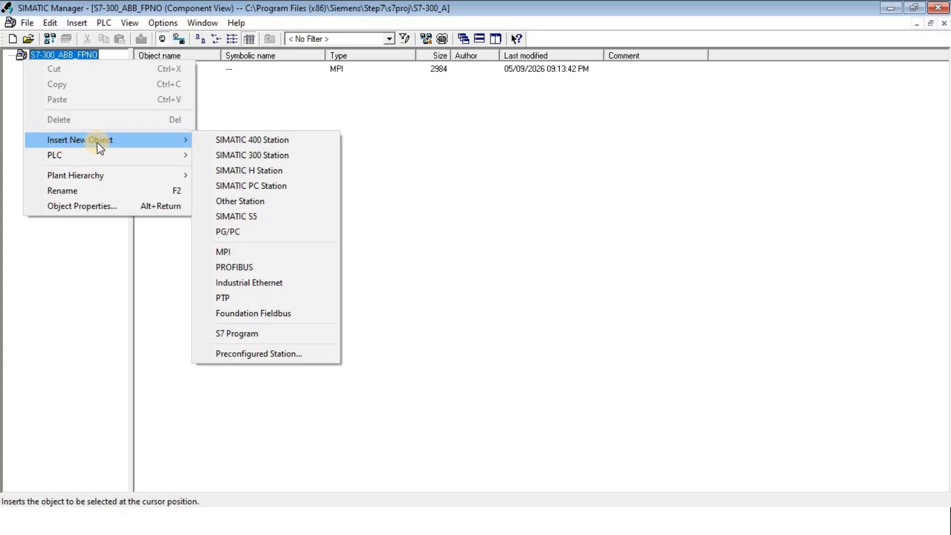
# - Insert a SIMATIC 300 Station into the S7-300_ABB_FPNO project and show the new station's contents
pyautogui.click(223, 155)
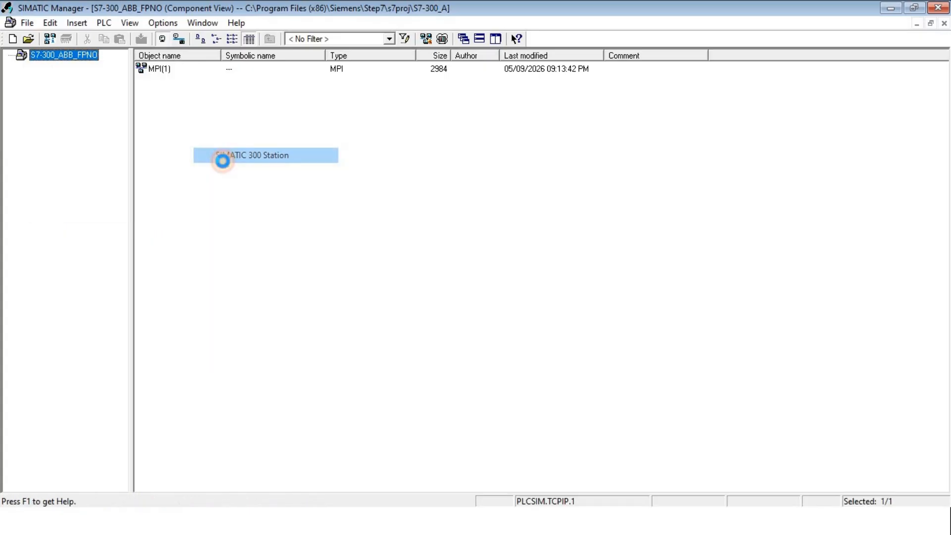
pyautogui.click(187, 128)
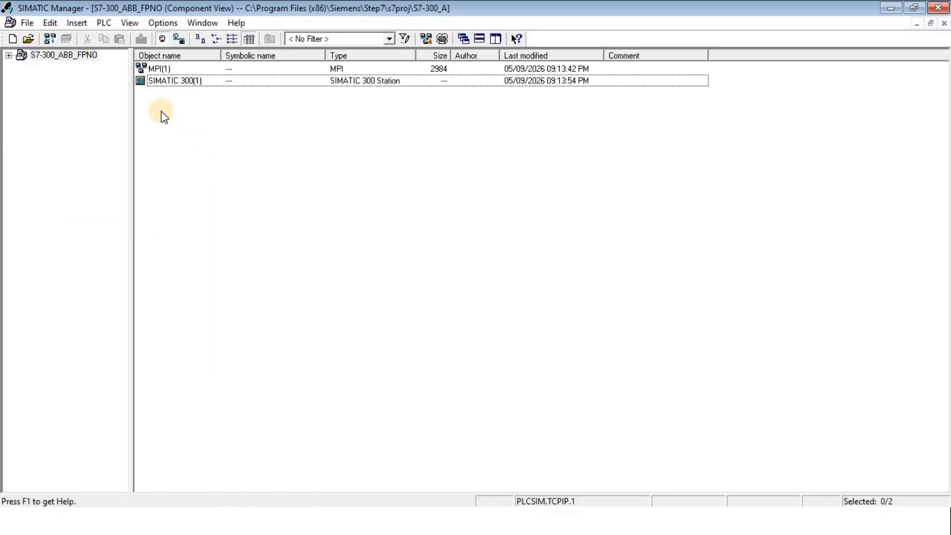
pyautogui.click(9, 55)
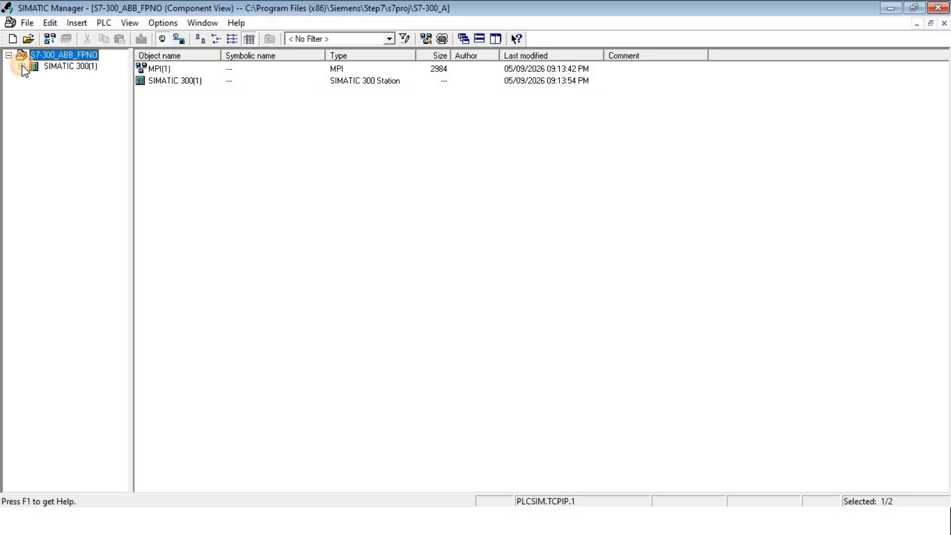
pyautogui.click(22, 66)
pyautogui.click(82, 69)
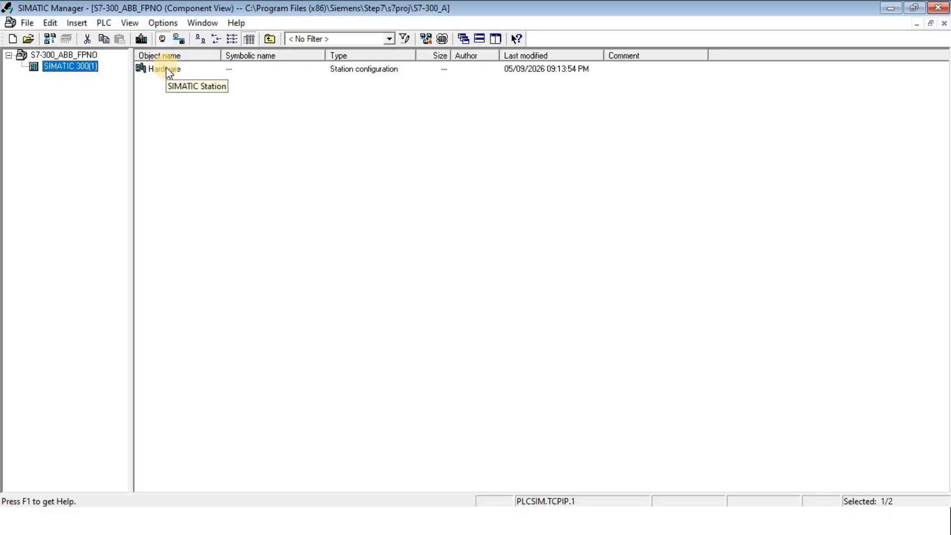
# - Open the station's Hardware configuration in HW Config, acknowledge the integrity monitoring notice and maximize the window
pyautogui.doubleClick(168, 70)
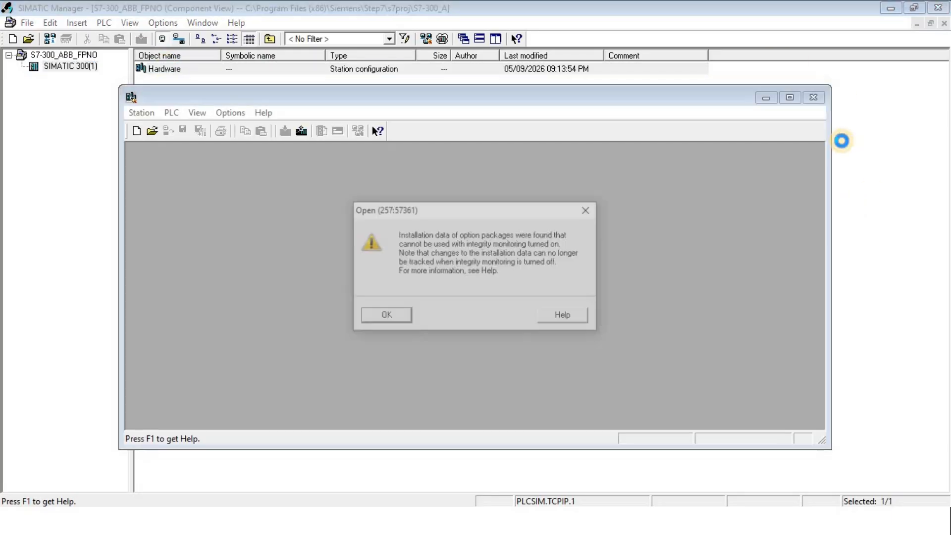
pyautogui.click(381, 320)
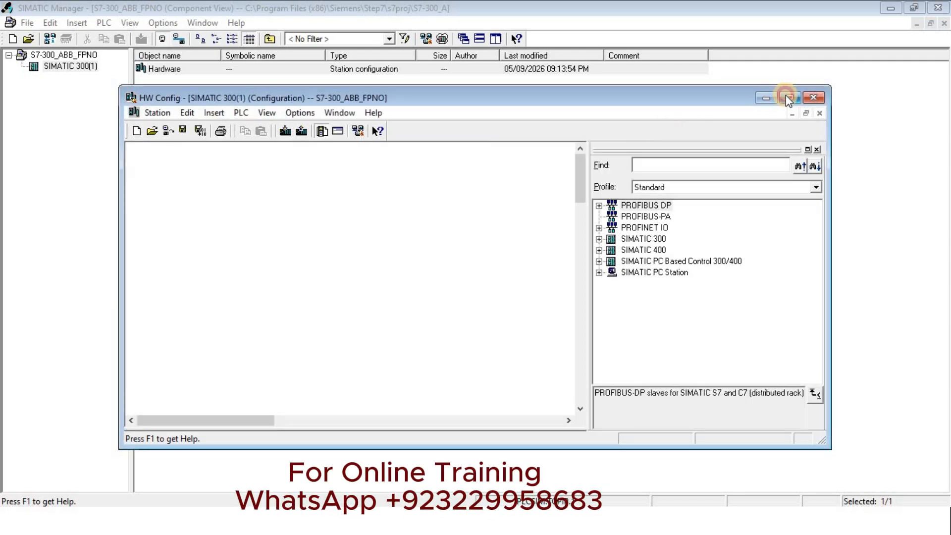
pyautogui.click(787, 97)
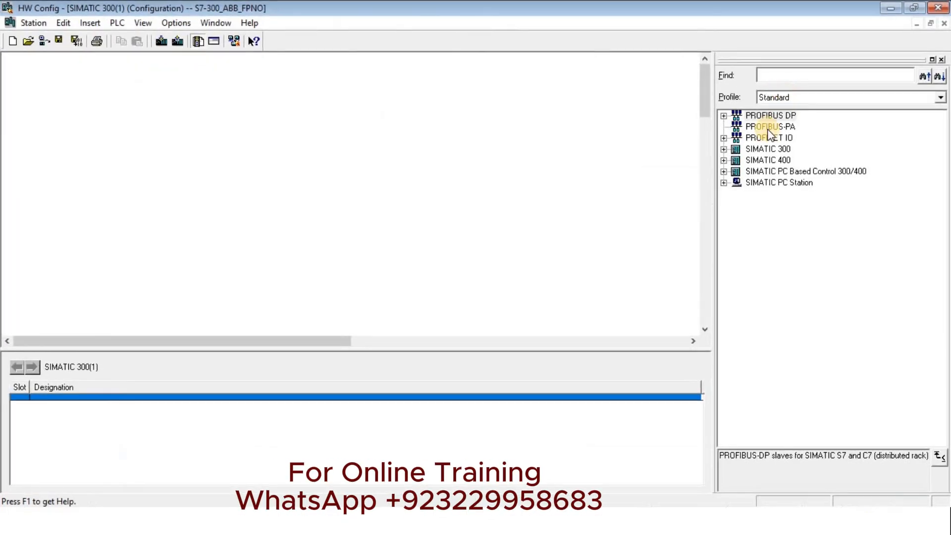
# - Place a Rail from the SIMATIC 300 RACK-300 catalog folder in the empty station configuration
pyautogui.click(724, 149)
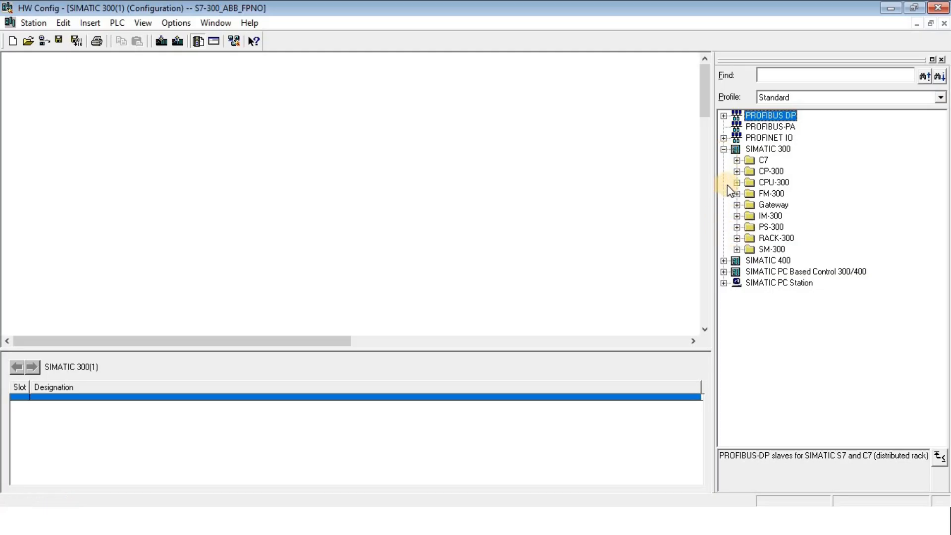
pyautogui.click(738, 238)
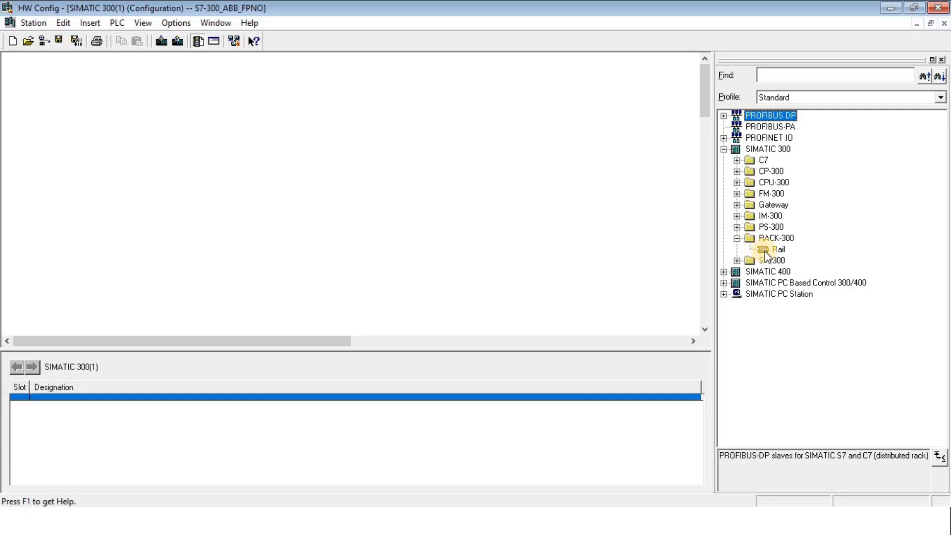
pyautogui.moveTo(765, 251); pyautogui.dragTo(91, 79)
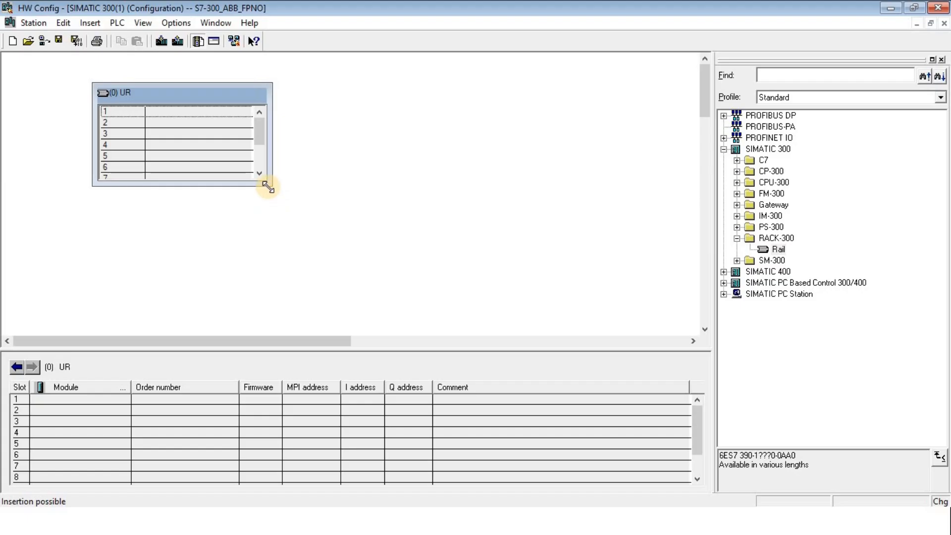
pyautogui.click(737, 238)
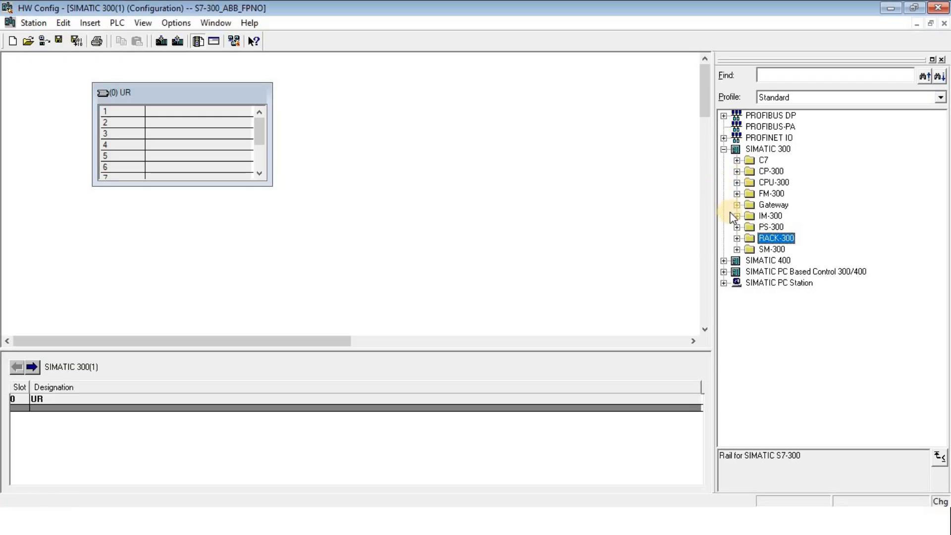
# - Add the PS 307 10A power supply, 6ES7 307-1KA00-0AA0, to slot 1 of the rack
pyautogui.click(736, 226)
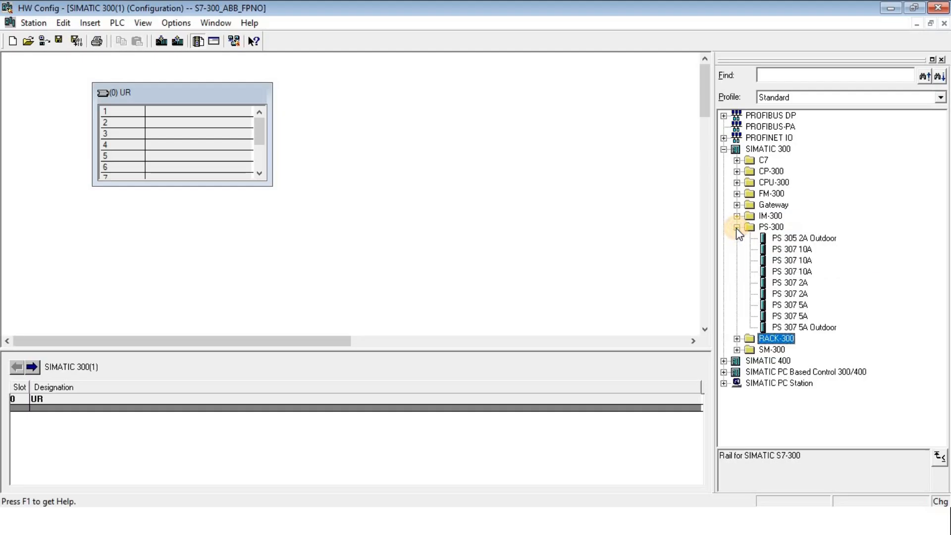
pyautogui.moveTo(765, 250); pyautogui.dragTo(204, 111)
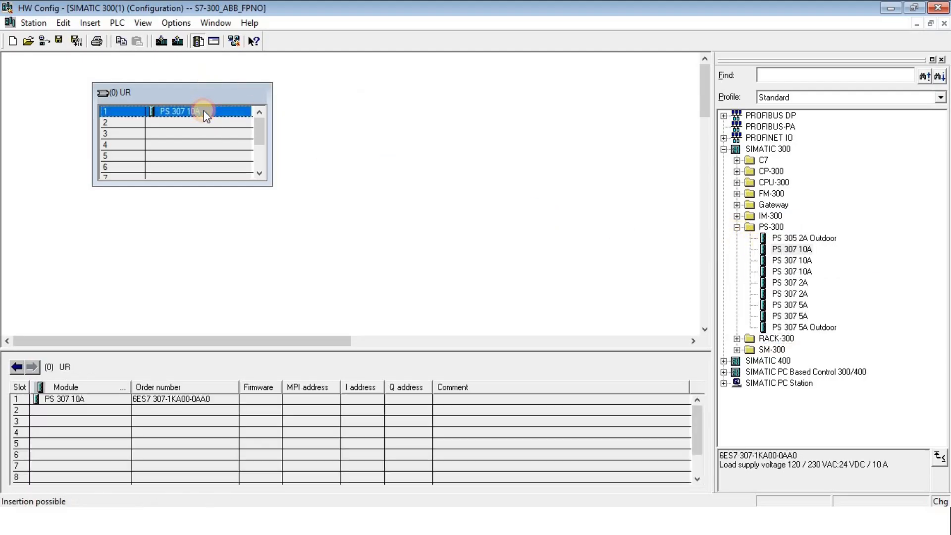
pyautogui.click(738, 228)
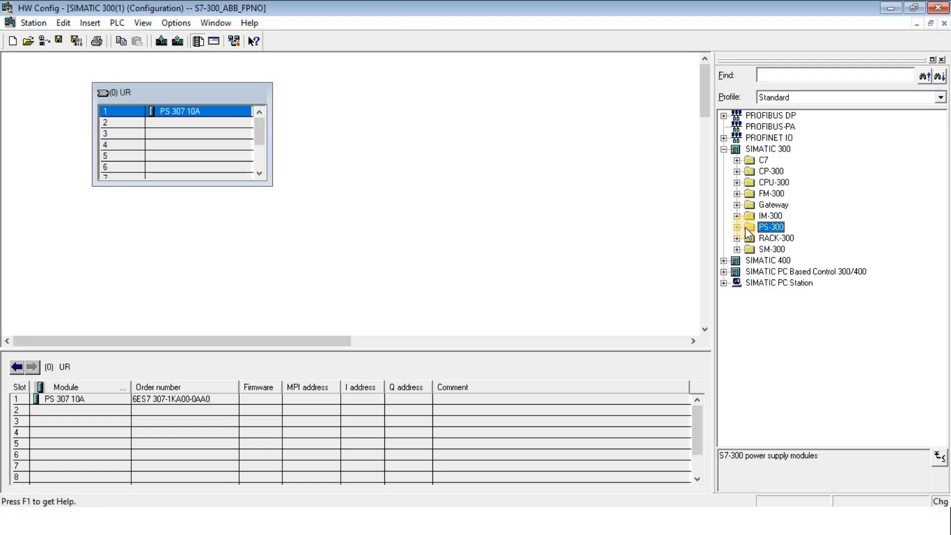
# - Add CPU 315F-2 PN/DP, 6ES7 315-2FJ14-0AB0 V3.2.18, to slot 2 with the default Ethernet settings and enlarge the rack window
pyautogui.click(737, 182)
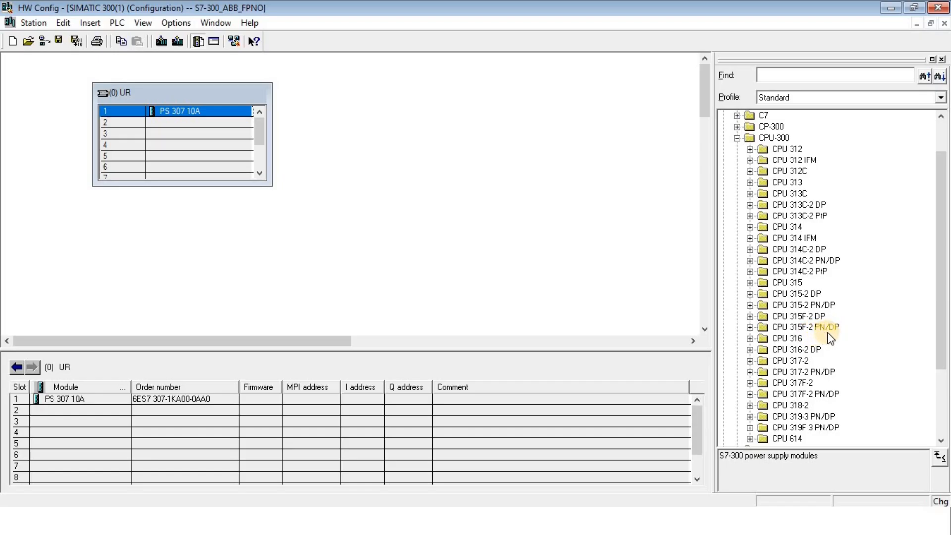
pyautogui.click(751, 328)
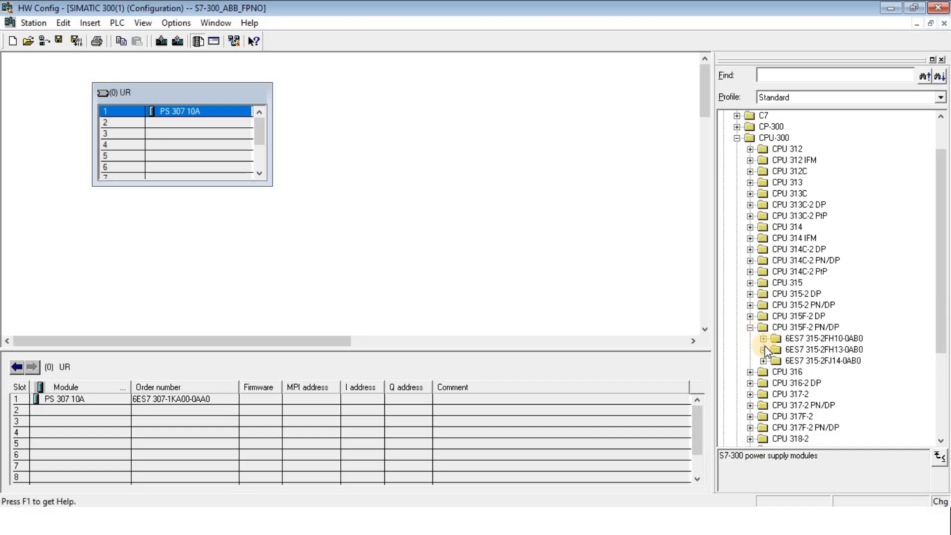
pyautogui.click(764, 361)
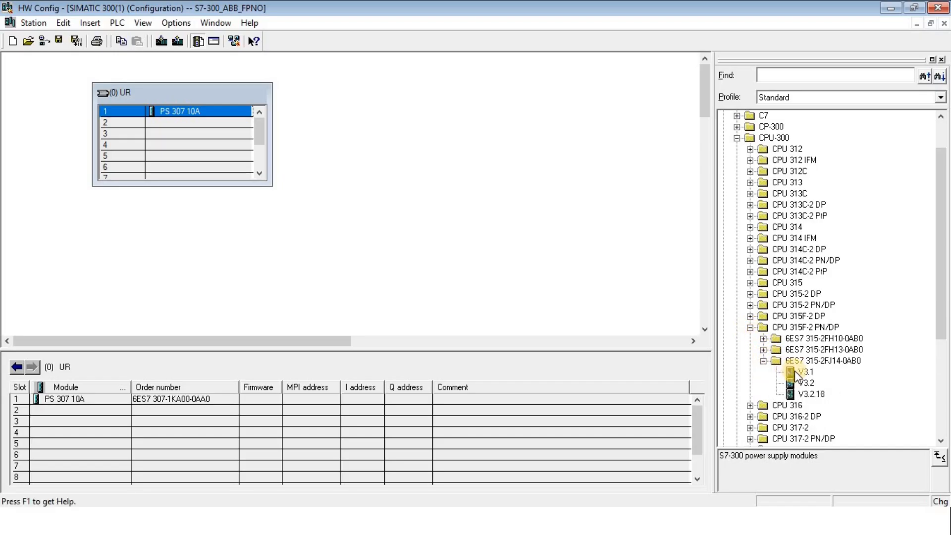
pyautogui.moveTo(808, 396); pyautogui.dragTo(223, 121)
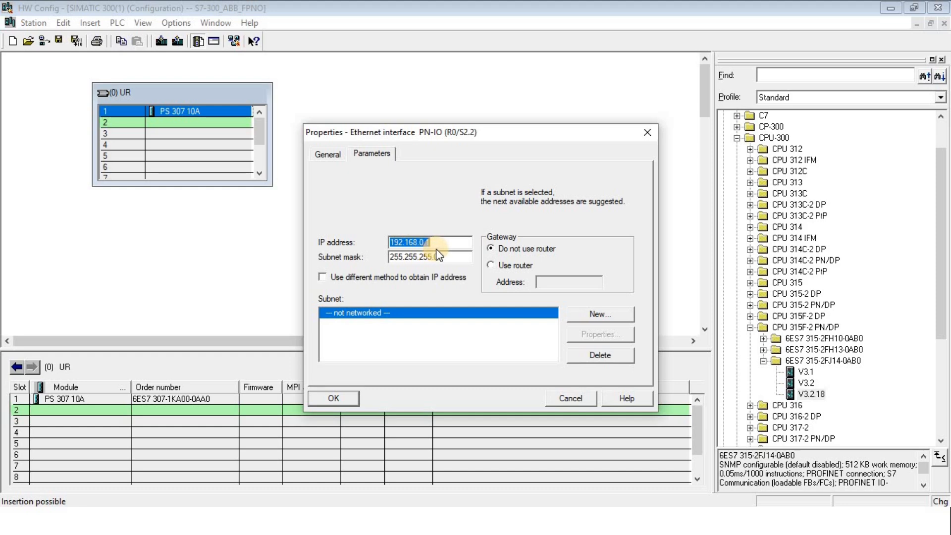
pyautogui.click(329, 397)
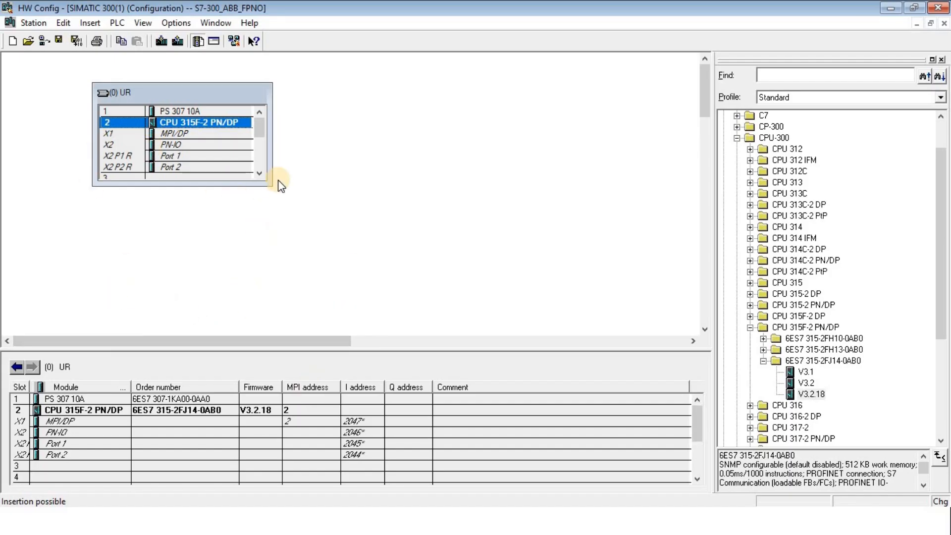
pyautogui.moveTo(271, 185); pyautogui.dragTo(275, 244)
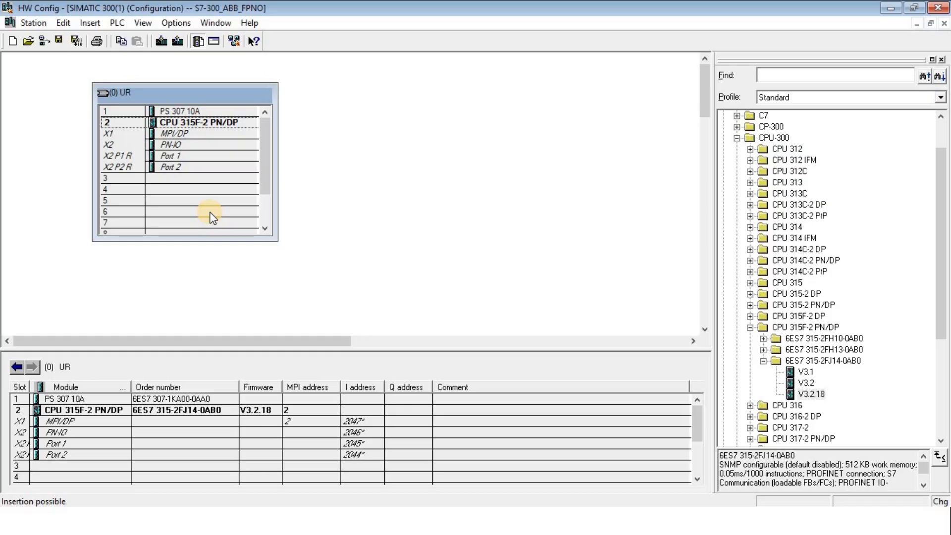
# - View the PLC, switch and drive network diagram in the PowerPoint slide show and return to HW Config
pyautogui.press('super')
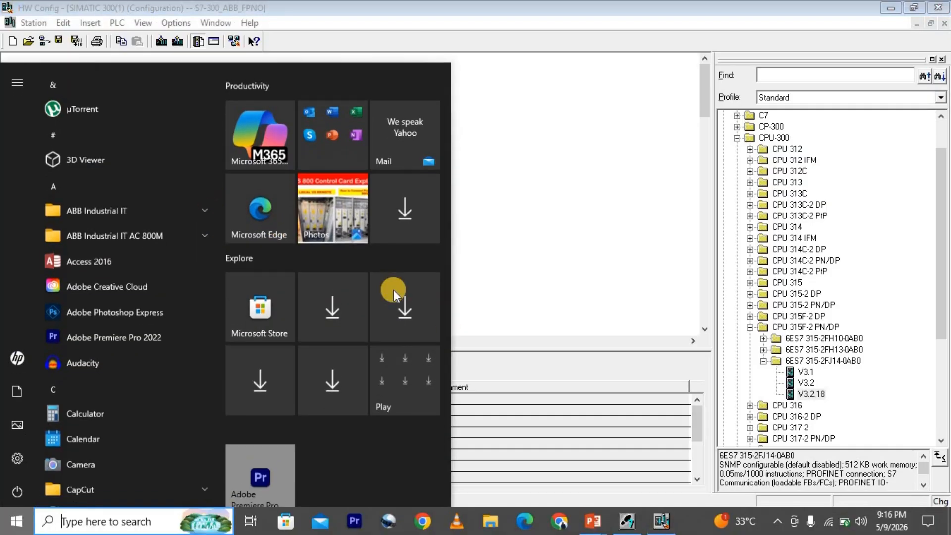
pyautogui.moveTo(589, 522)
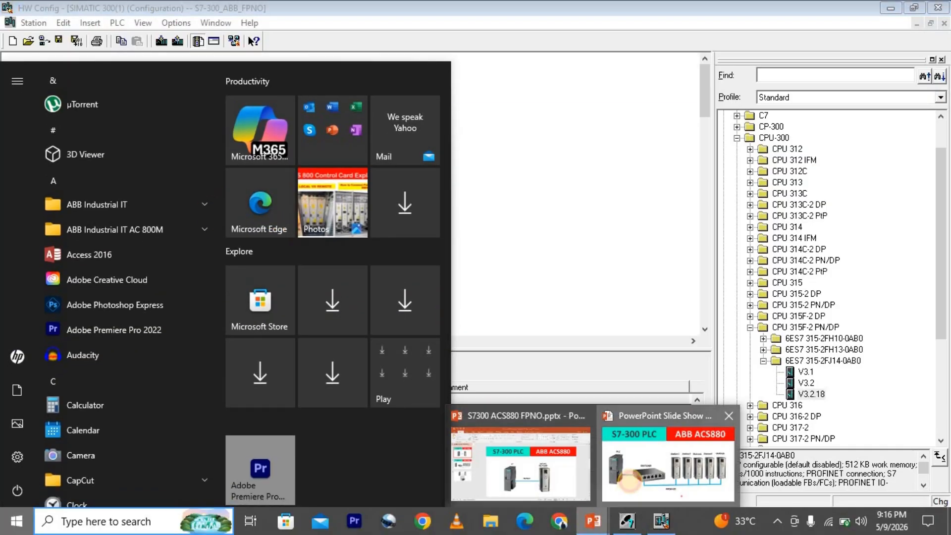
pyautogui.click(630, 478)
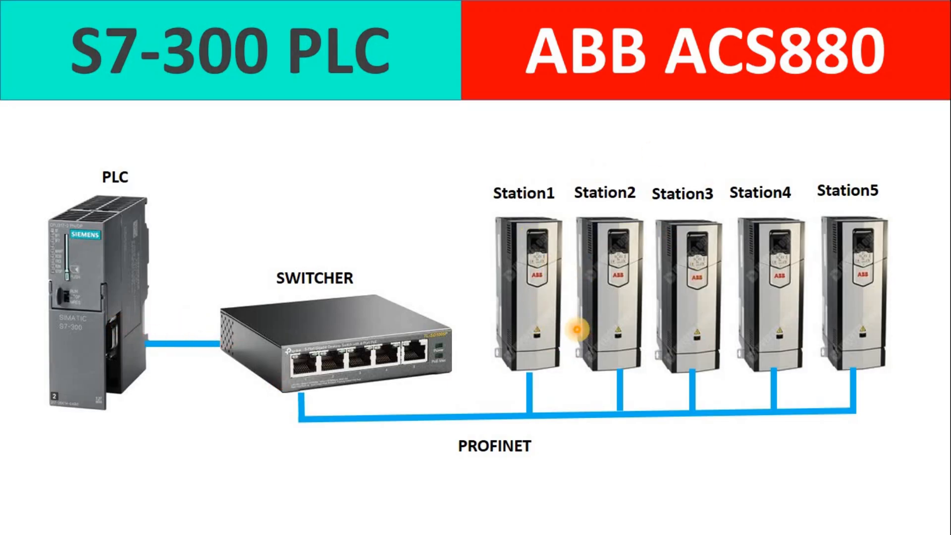
pyautogui.press('super')
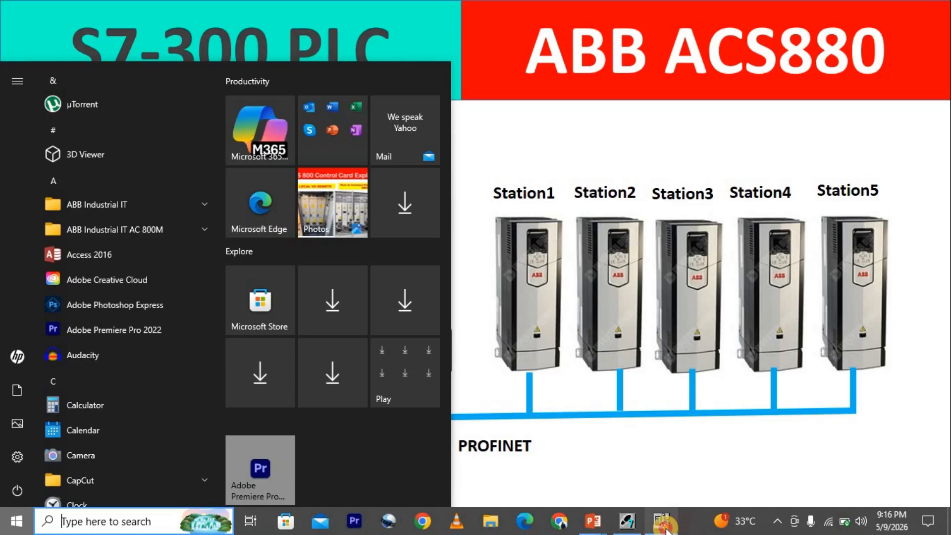
pyautogui.click(665, 526)
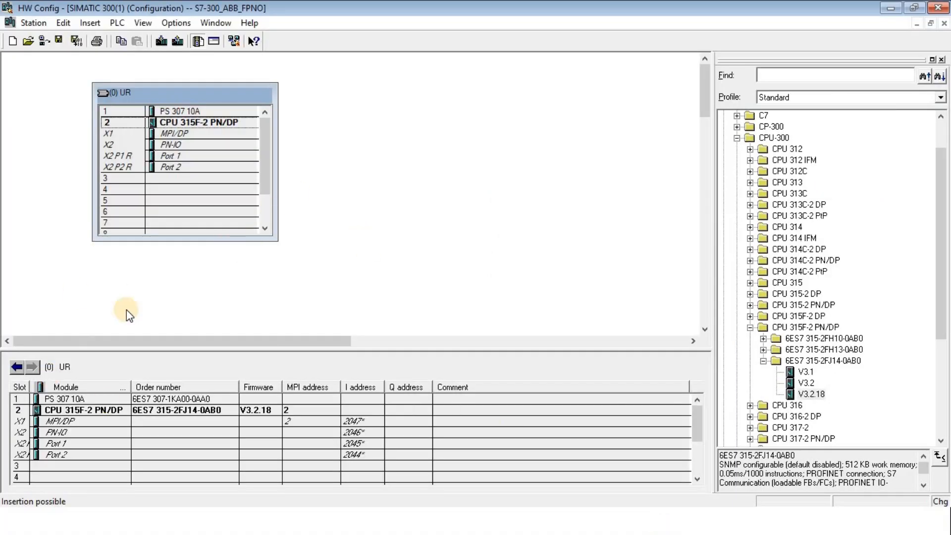
# - Network the CPU's PN-IO interface by creating a new Industrial Ethernet subnet with default settings, keeping IP address 192.168.0.1
pyautogui.click(75, 433)
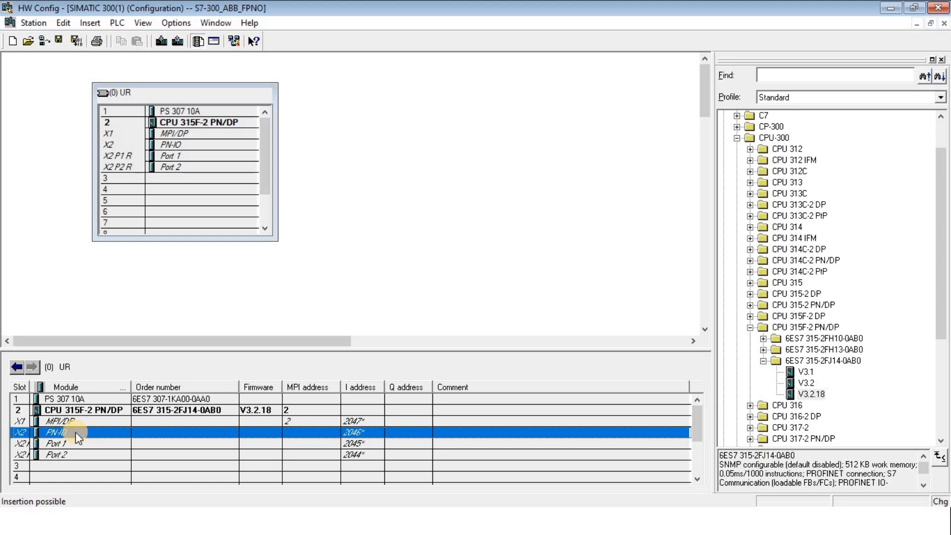
pyautogui.doubleClick(76, 433)
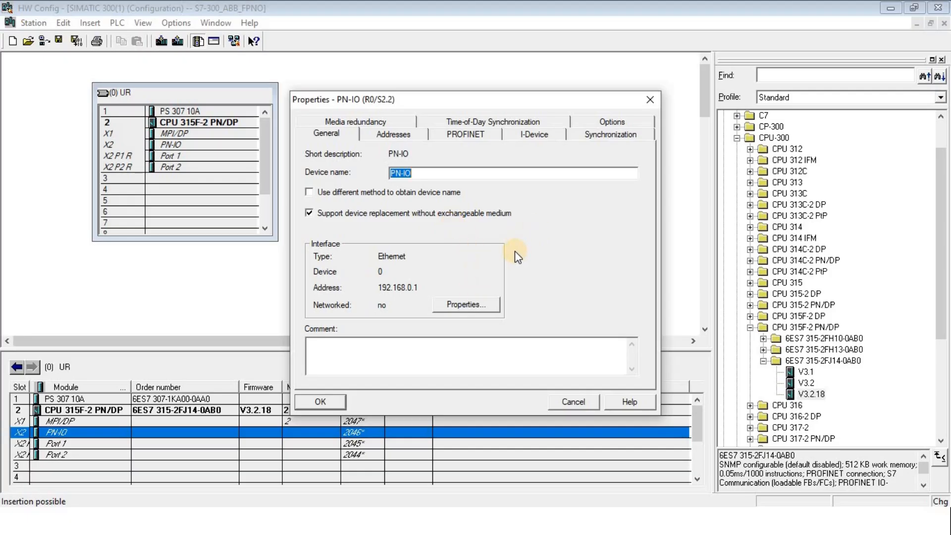
pyautogui.click(480, 305)
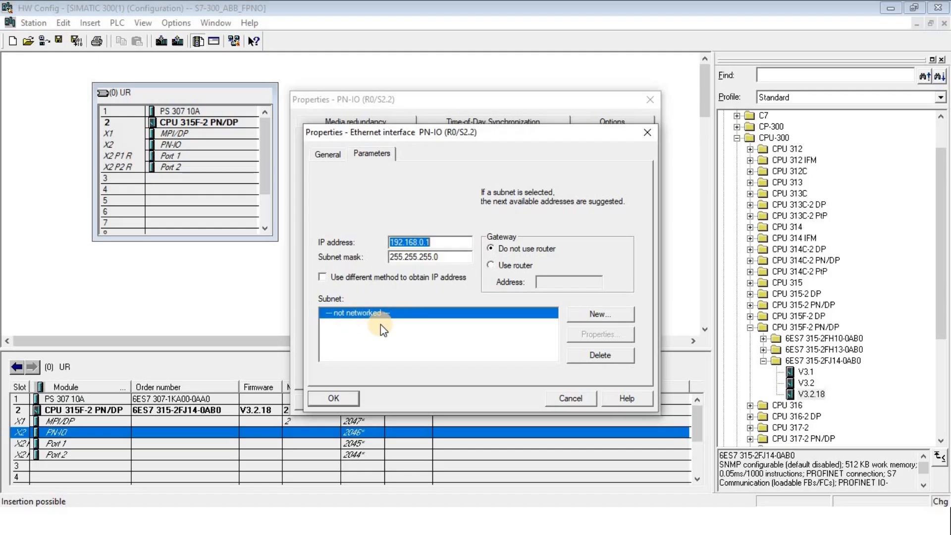
pyautogui.click(587, 320)
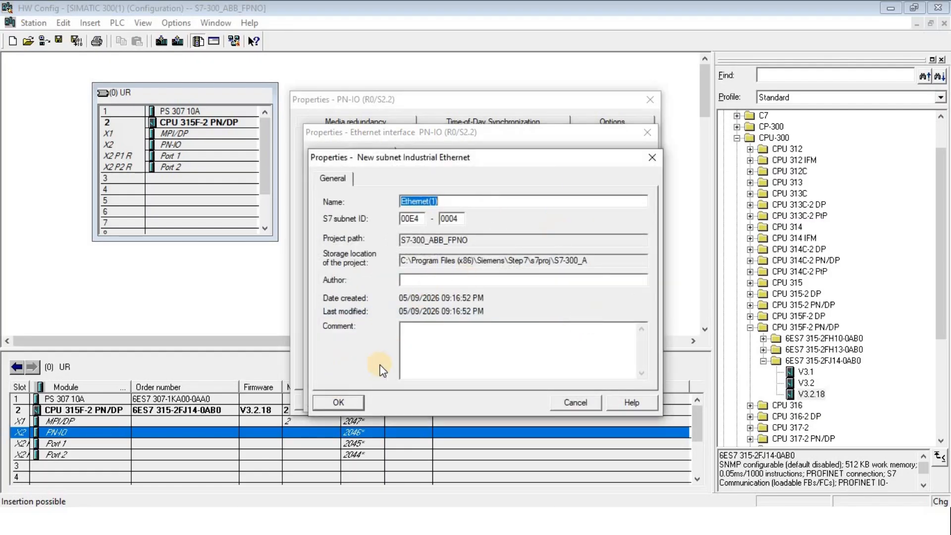
pyautogui.click(348, 398)
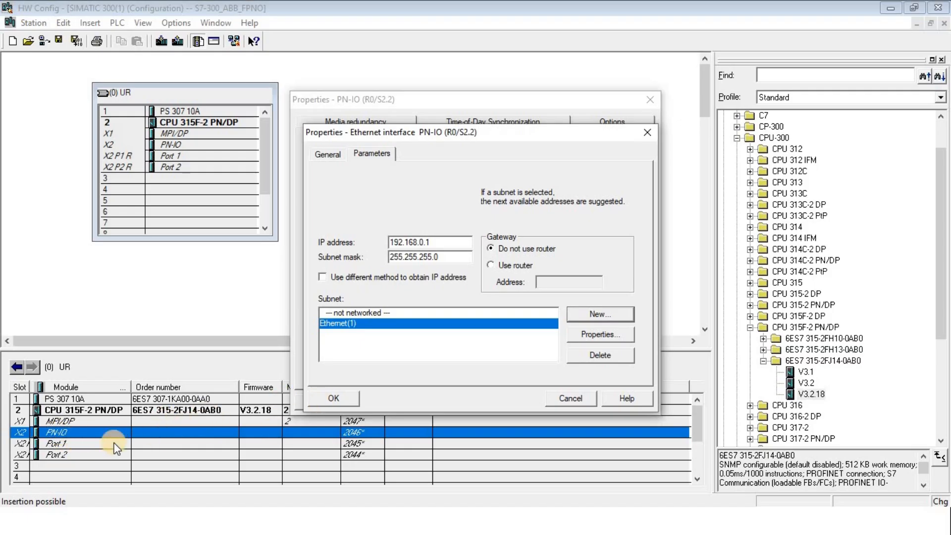
pyautogui.click(331, 402)
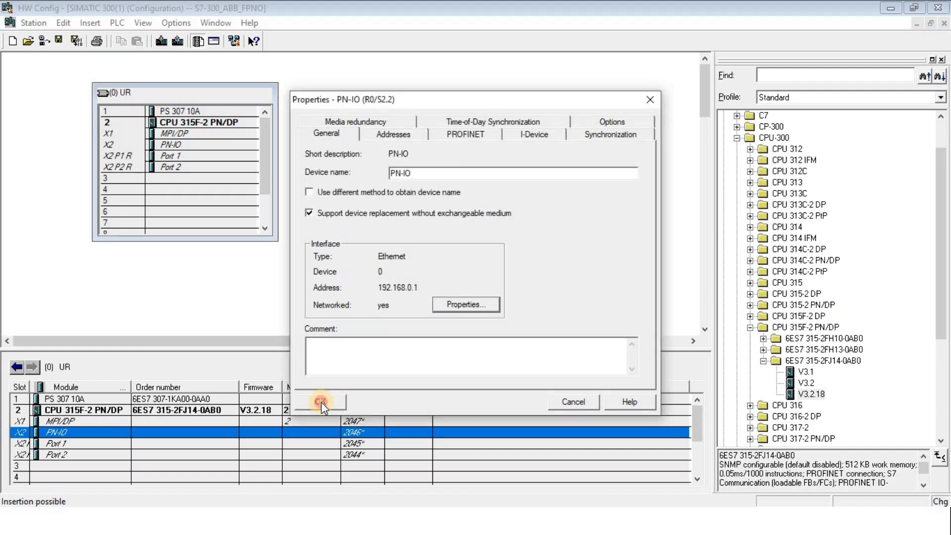
pyautogui.click(321, 403)
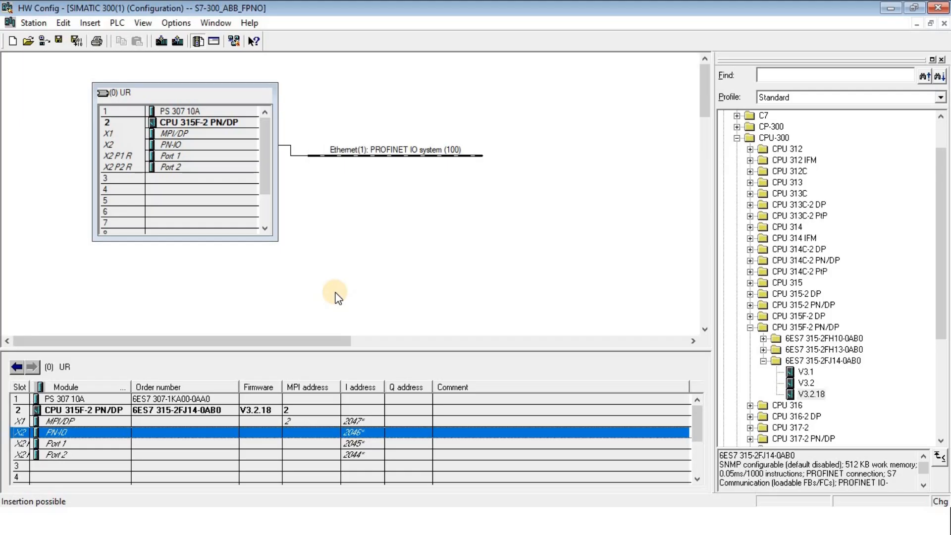
# - Switch to the PowerPoint slide show and examine the ABB ACS880 drive stations connected over PROFINET
pyautogui.press('super')
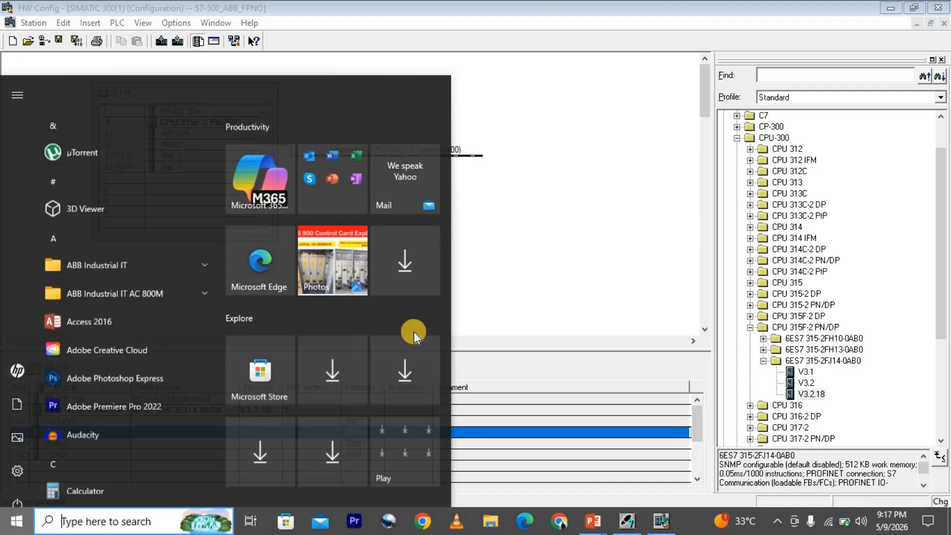
pyautogui.moveTo(590, 528)
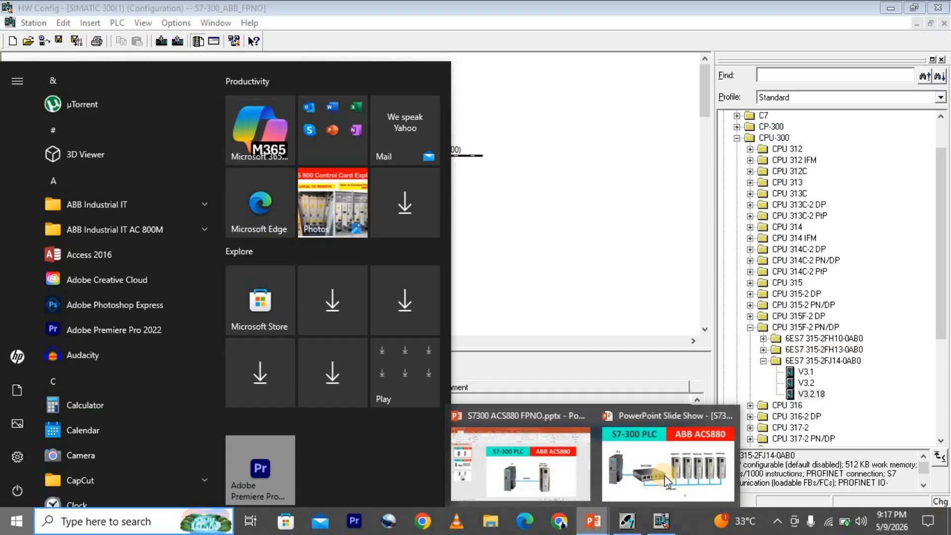
pyautogui.click(664, 475)
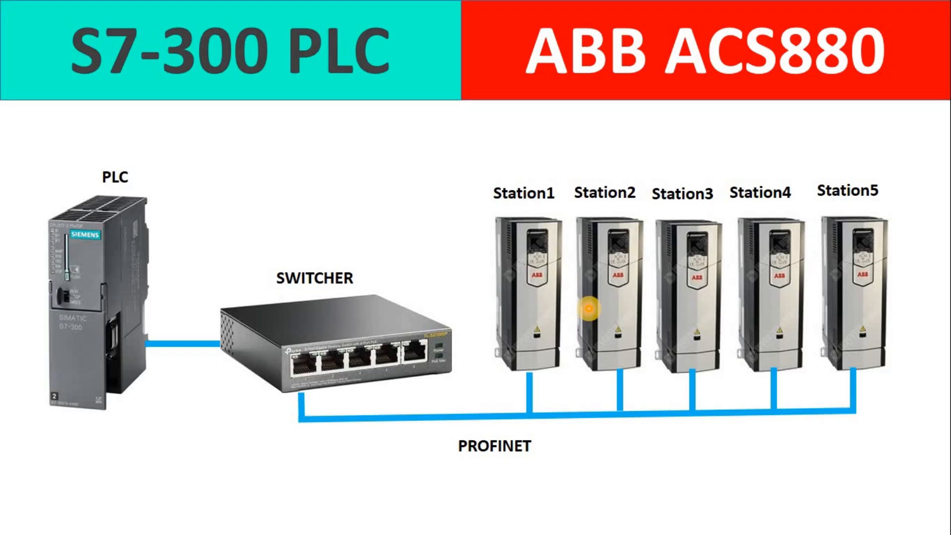
# - View the adapter module slide and the five-station PROFINET diagram in the slide show, and return to HW Config
pyautogui.click(589, 308)
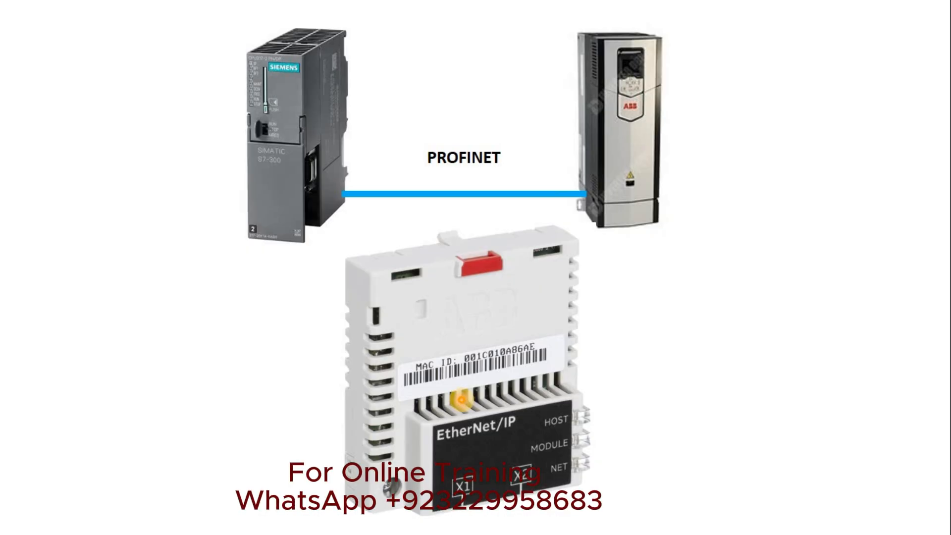
pyautogui.press('Right')
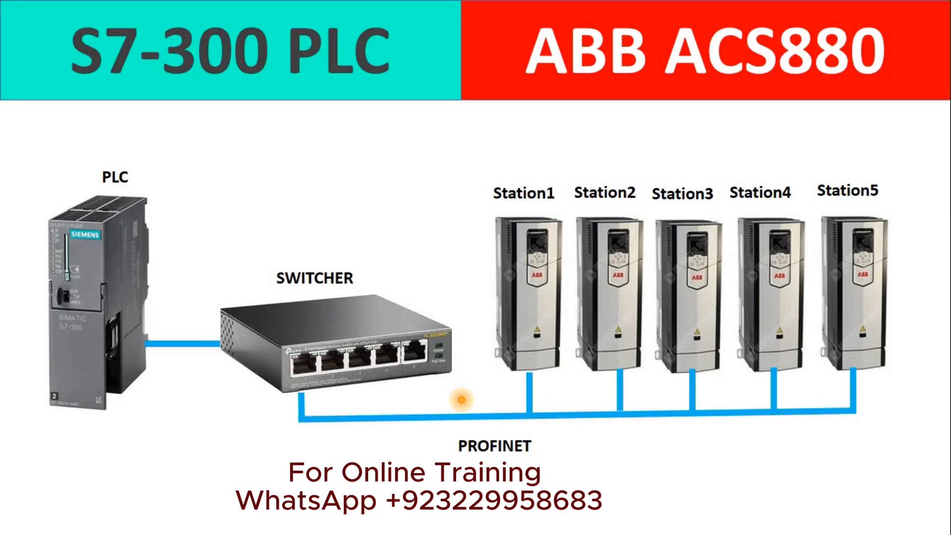
pyautogui.press('super')
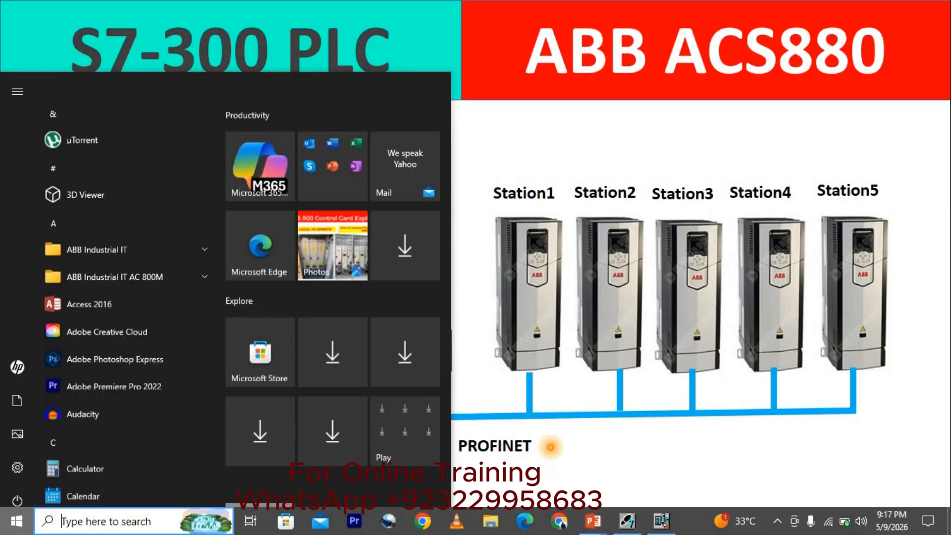
pyautogui.click(663, 524)
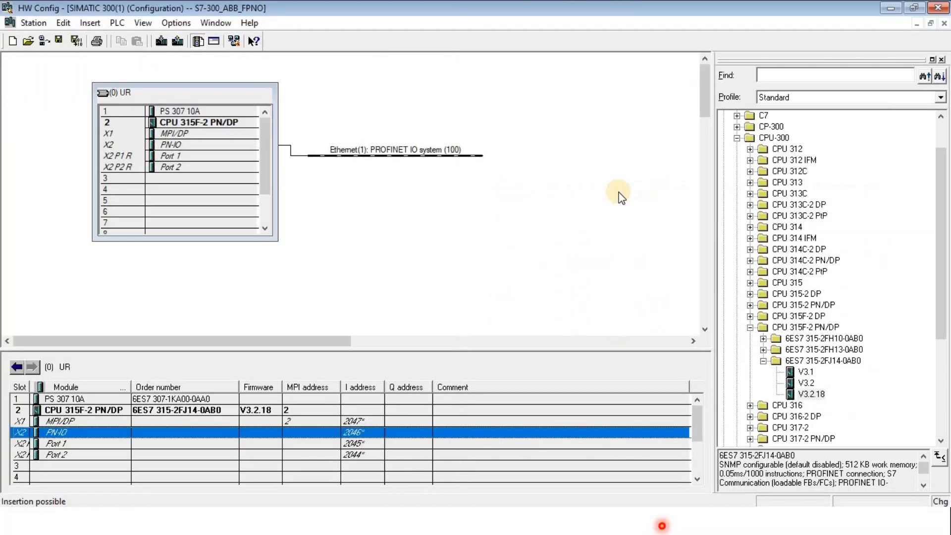
# - Collapse the SIMATIC 300 catalog branch and expand PROFINET IO down to the Drives folder under Additional Field Devices
pyautogui.click(738, 138)
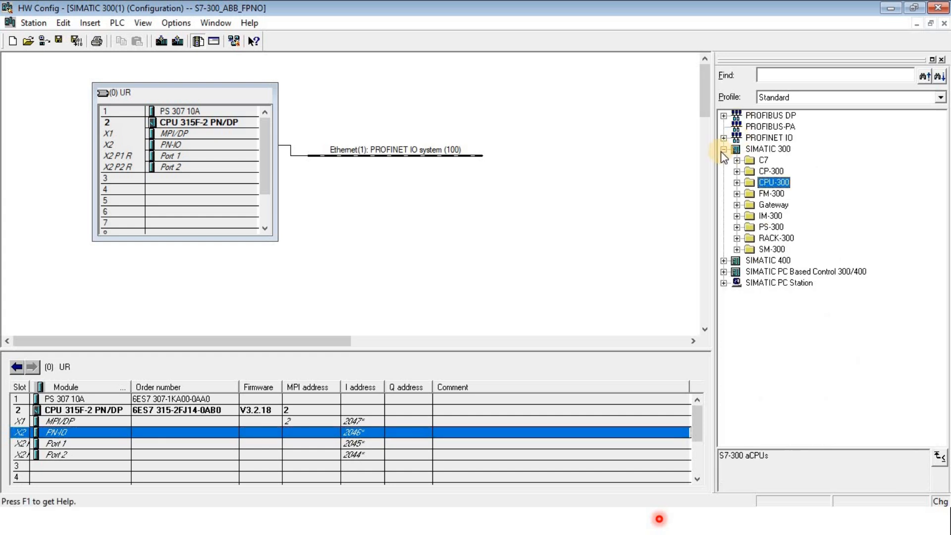
pyautogui.click(723, 150)
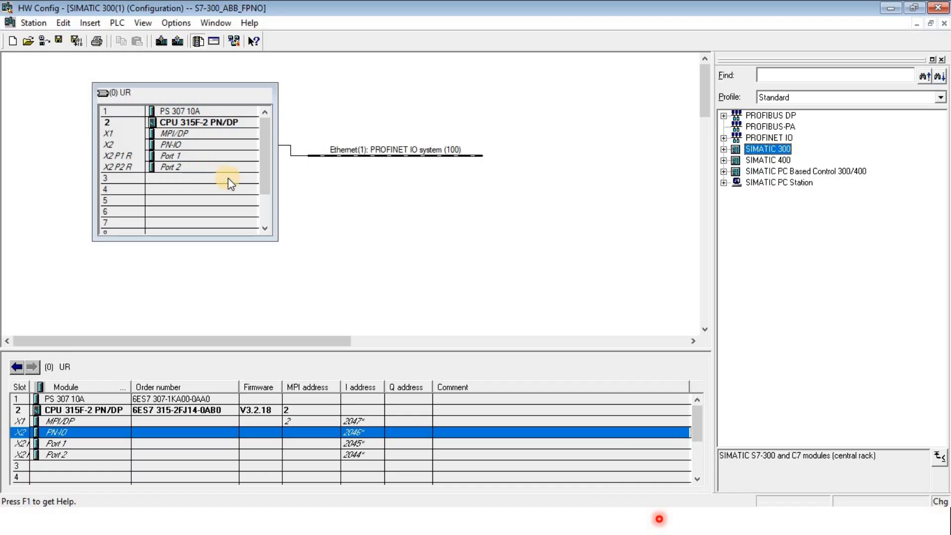
pyautogui.click(725, 138)
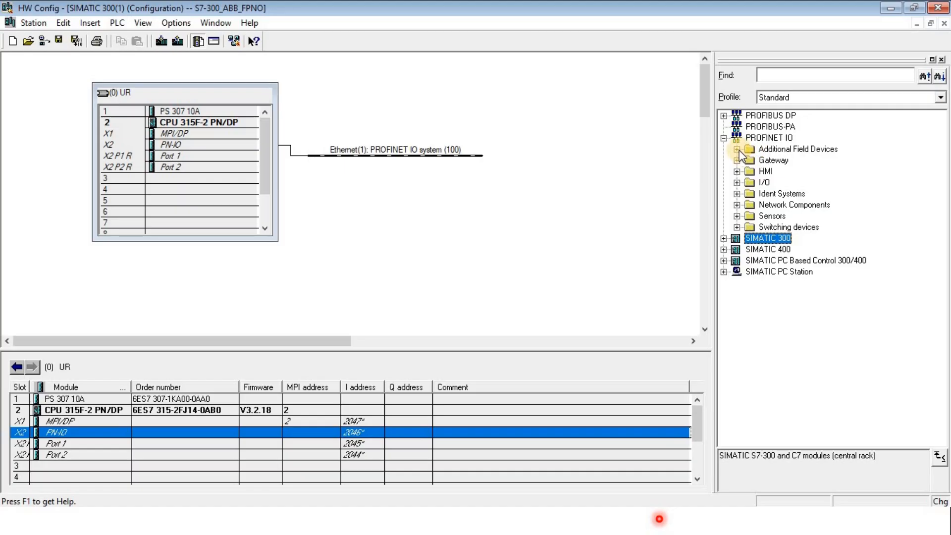
pyautogui.click(738, 150)
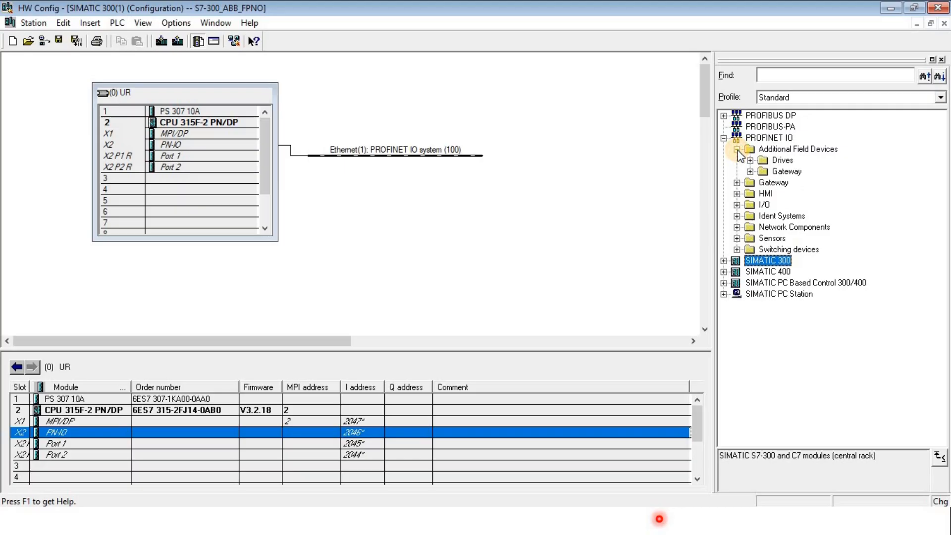
pyautogui.click(750, 160)
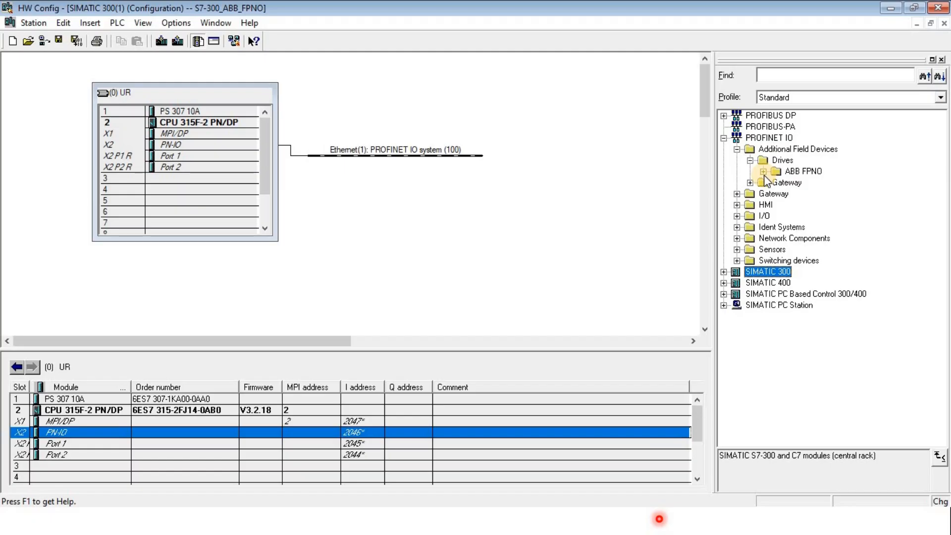
# - Switch to the PowerPoint slide show to view the drive stations in the network diagram, and return to HW Config
pyautogui.press('super')
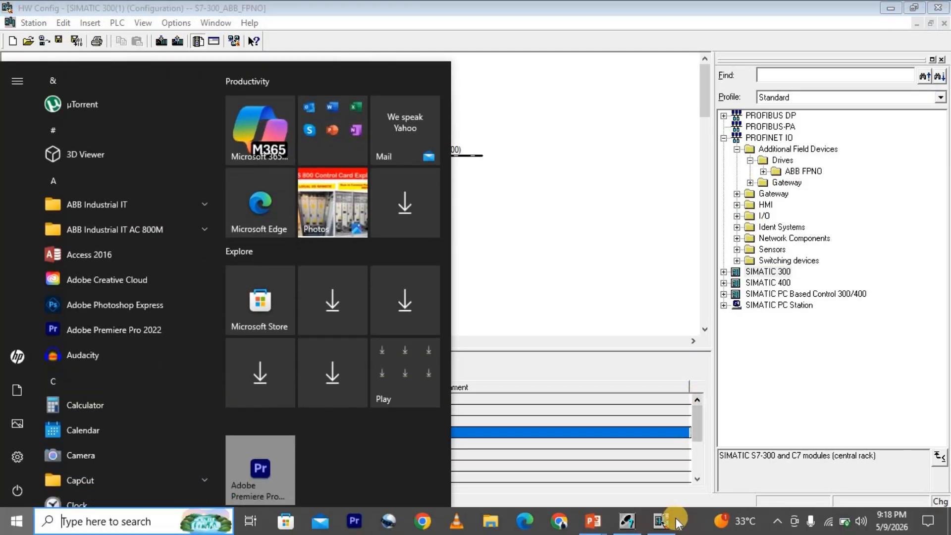
pyautogui.moveTo(604, 528)
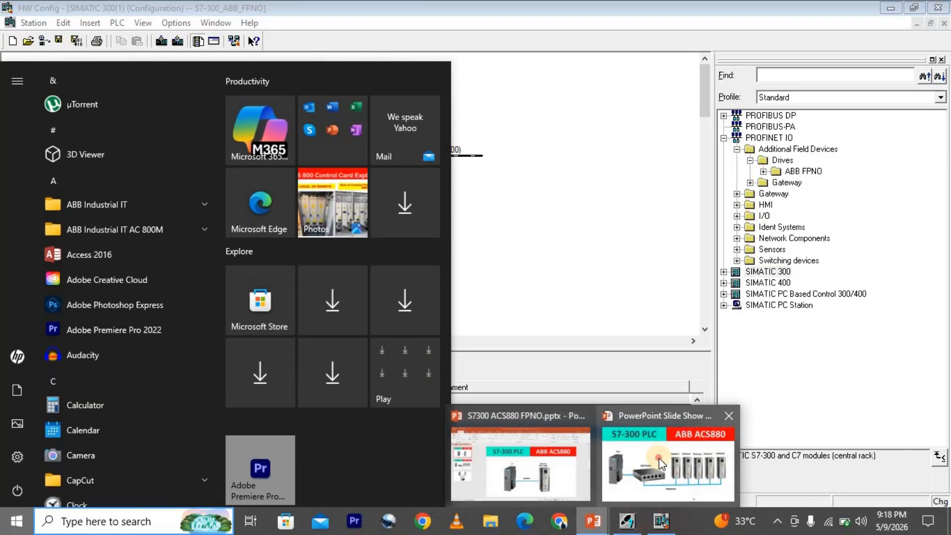
pyautogui.click(659, 460)
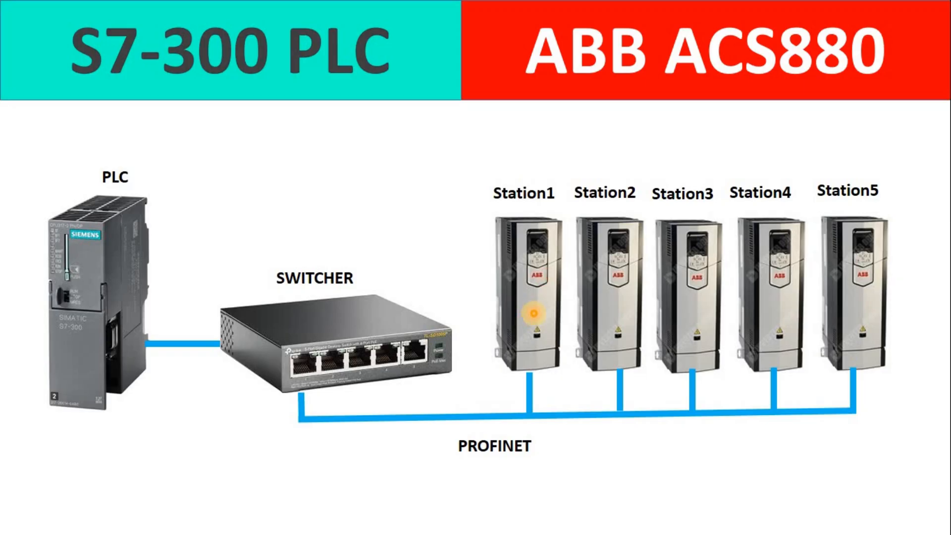
pyautogui.press('super')
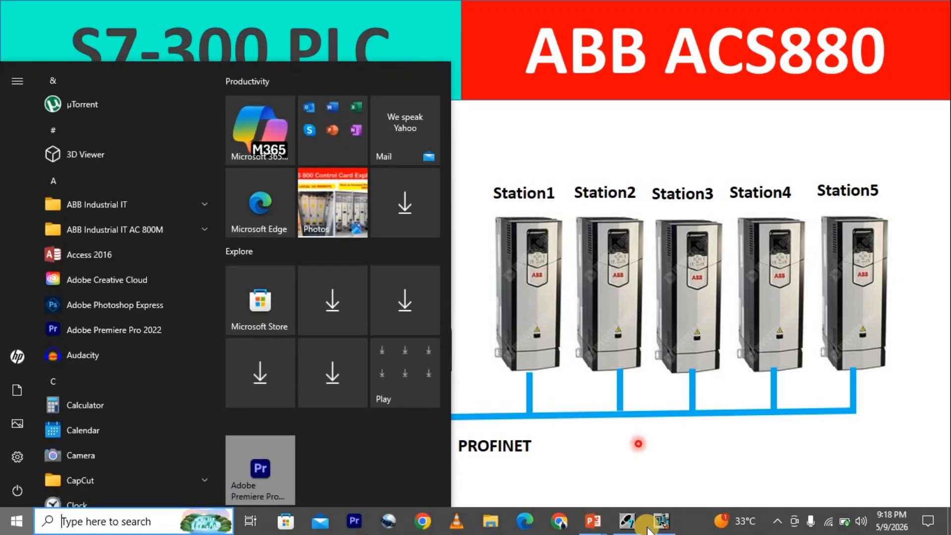
pyautogui.click(628, 526)
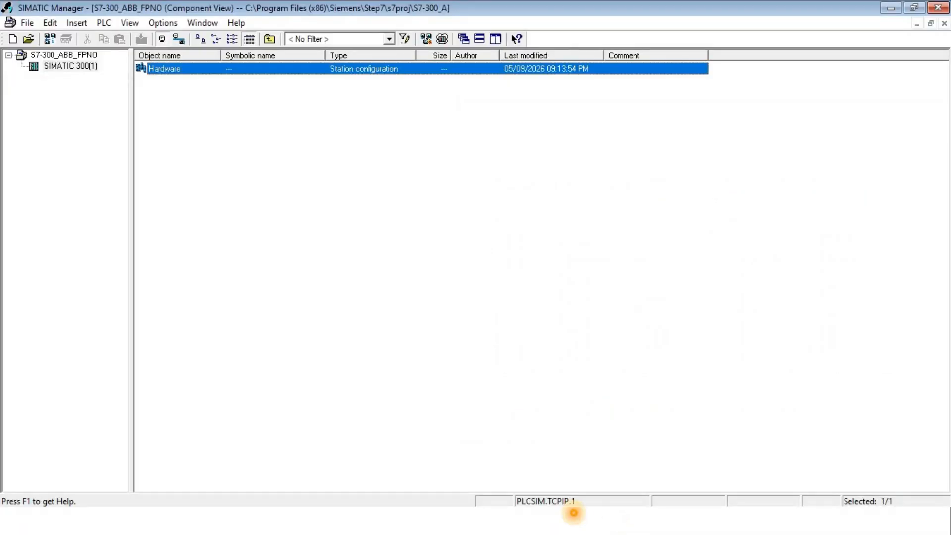
pyautogui.press('super')
pyautogui.click(662, 522)
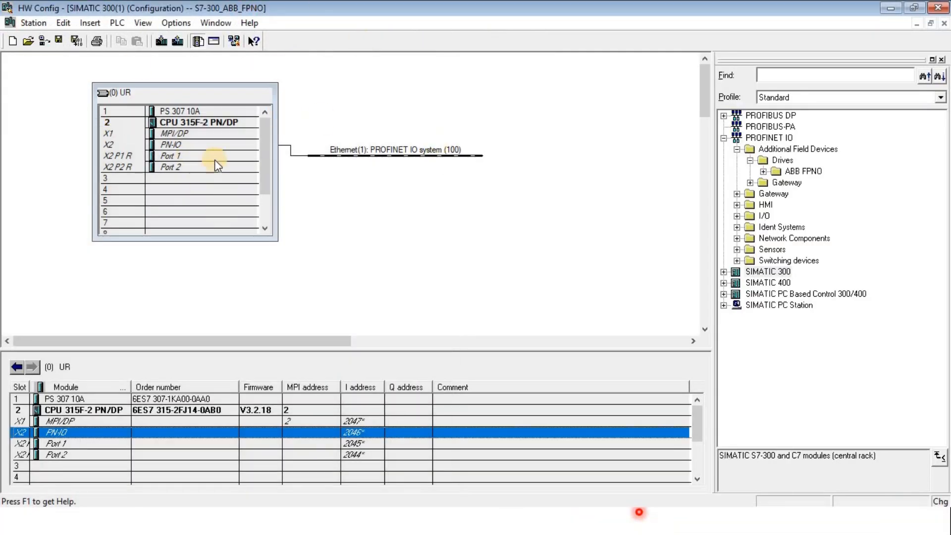
# - Add an FPNO-21 from the ABB FPNO folder to the PROFINET IO system (100) and set its device name to STN1
pyautogui.click(763, 171)
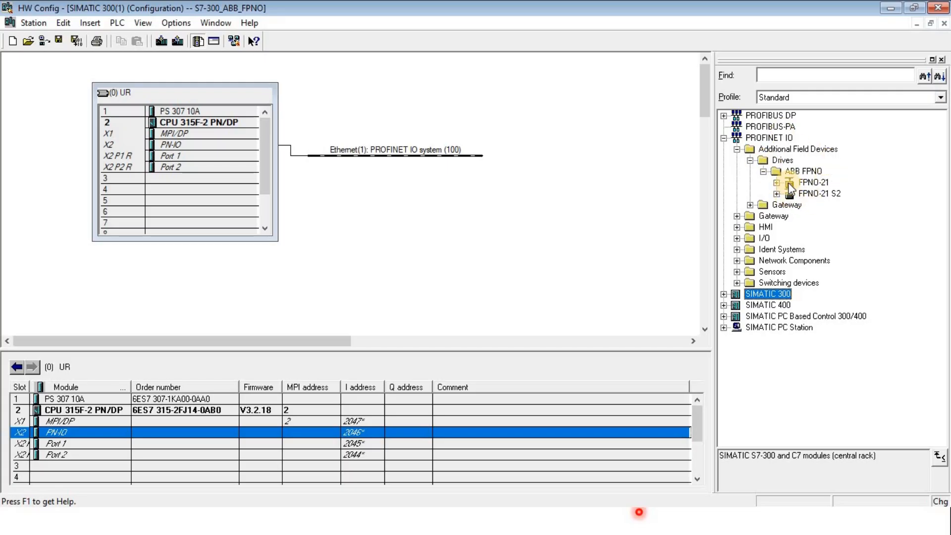
pyautogui.moveTo(789, 187); pyautogui.dragTo(404, 152)
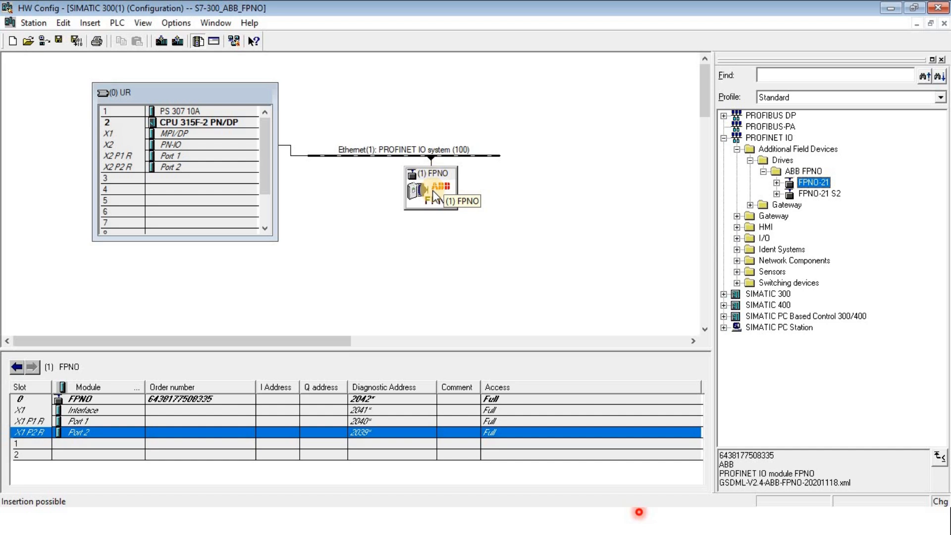
pyautogui.doubleClick(432, 190)
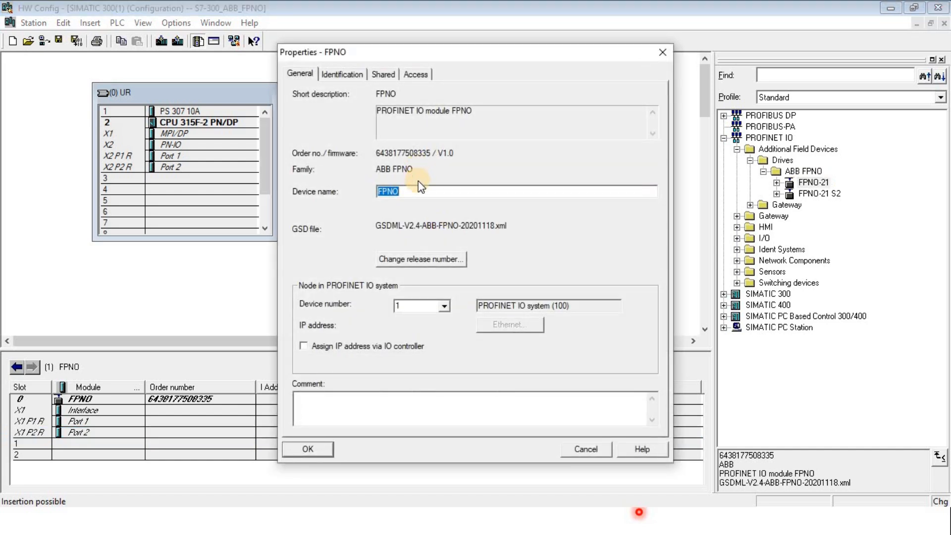
pyautogui.write('ST1')
pyautogui.press('BackSpace')
pyautogui.write('N1')
pyautogui.click(314, 448)
pyautogui.click(371, 266)
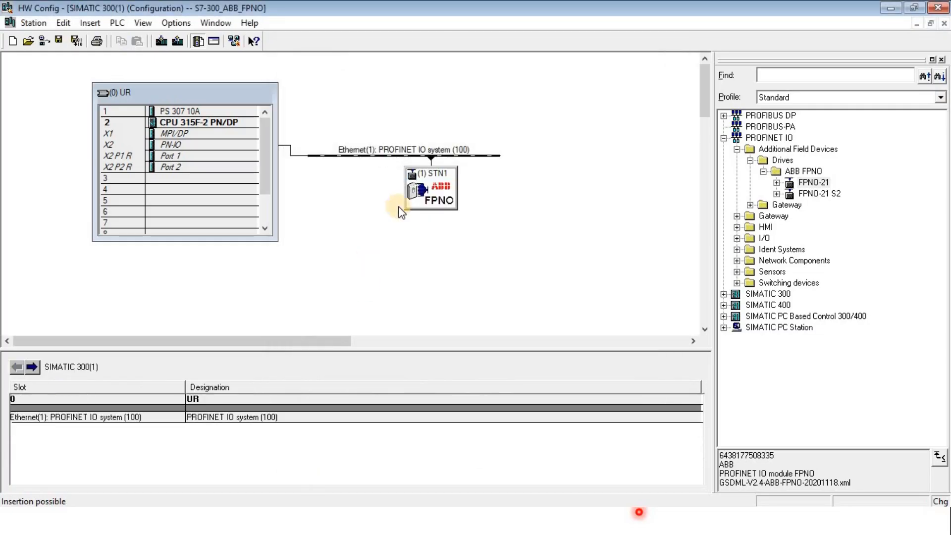
# - Examine the general and diagnostic address properties of the STN1 module in slot 0 and close them without changes
pyautogui.click(436, 182)
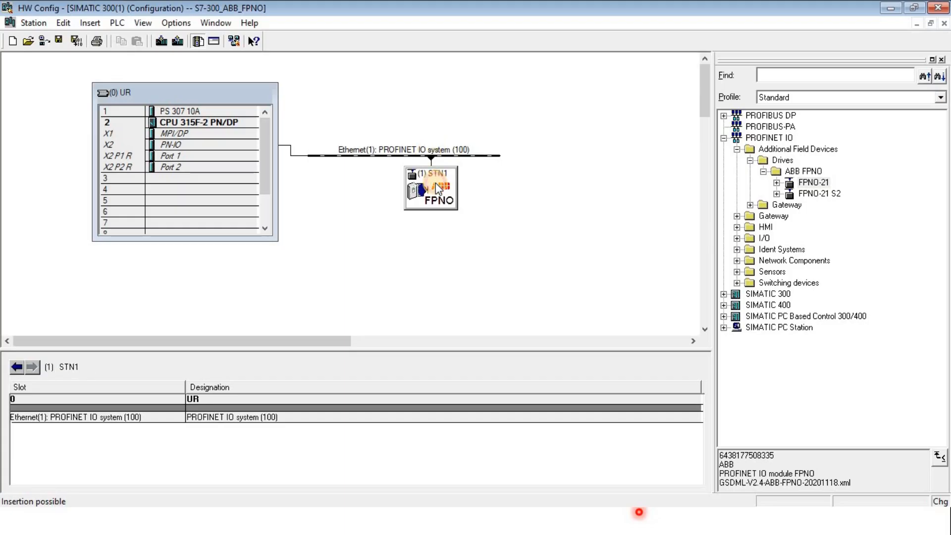
pyautogui.doubleClick(157, 403)
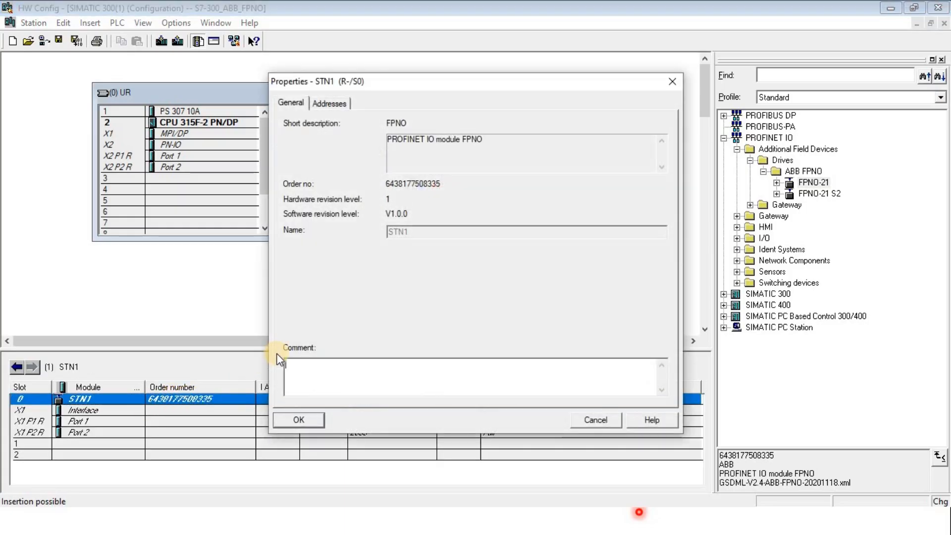
pyautogui.click(303, 421)
pyautogui.rightClick(206, 398)
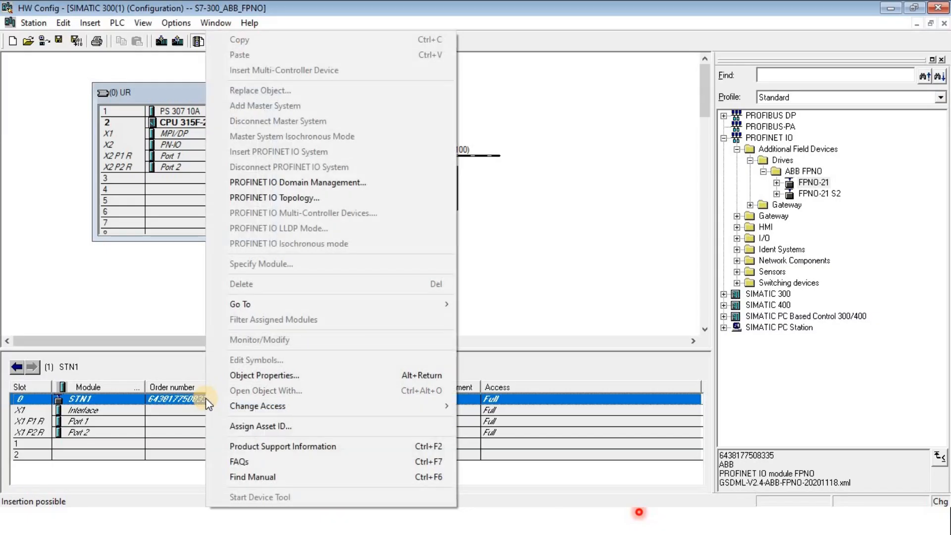
pyautogui.click(254, 377)
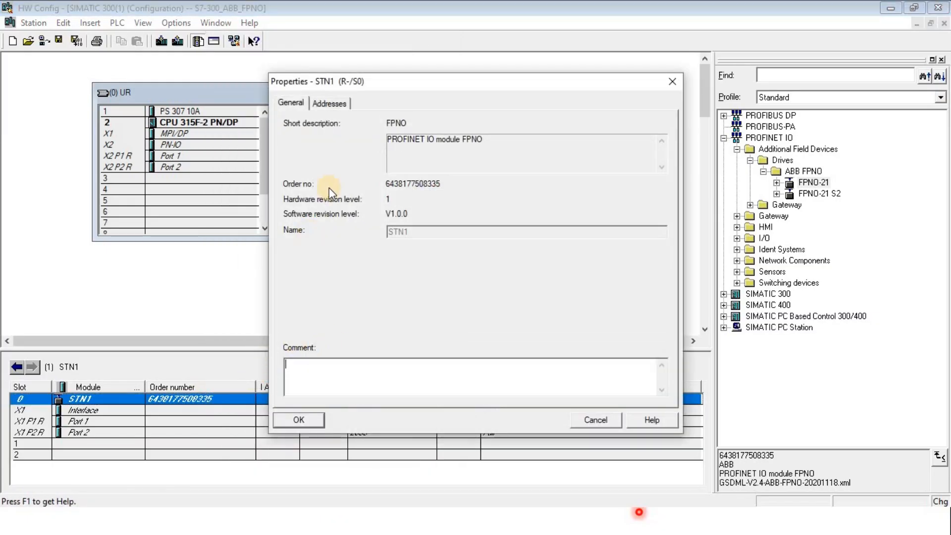
pyautogui.click(327, 103)
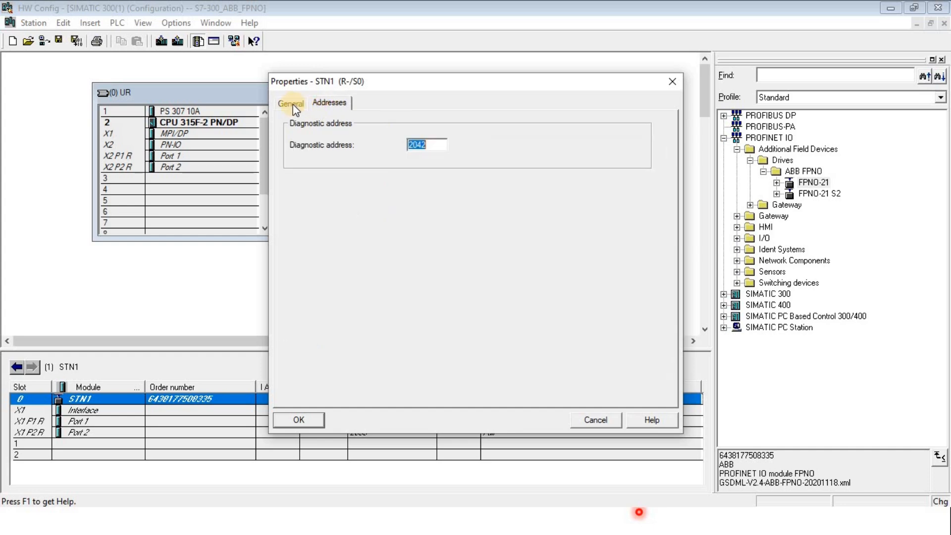
pyautogui.click(292, 103)
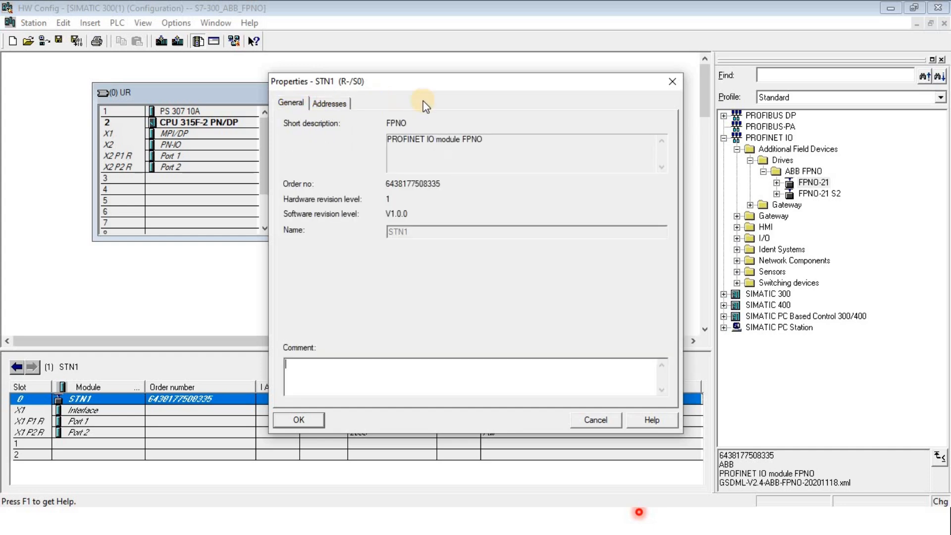
pyautogui.click(677, 82)
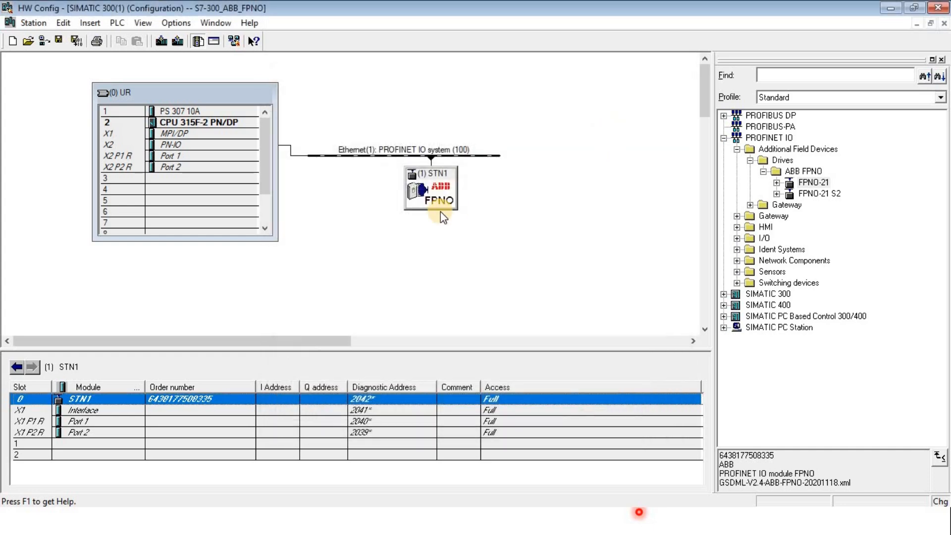
# - Enable IP address assignment via the IO controller for the STN1 device
pyautogui.doubleClick(422, 197)
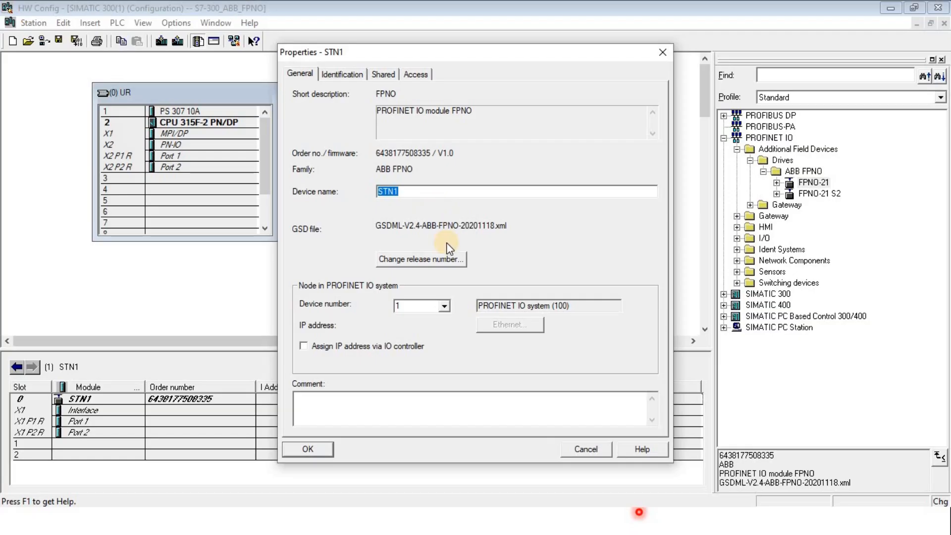
pyautogui.click(664, 49)
pyautogui.doubleClick(448, 202)
pyautogui.click(305, 346)
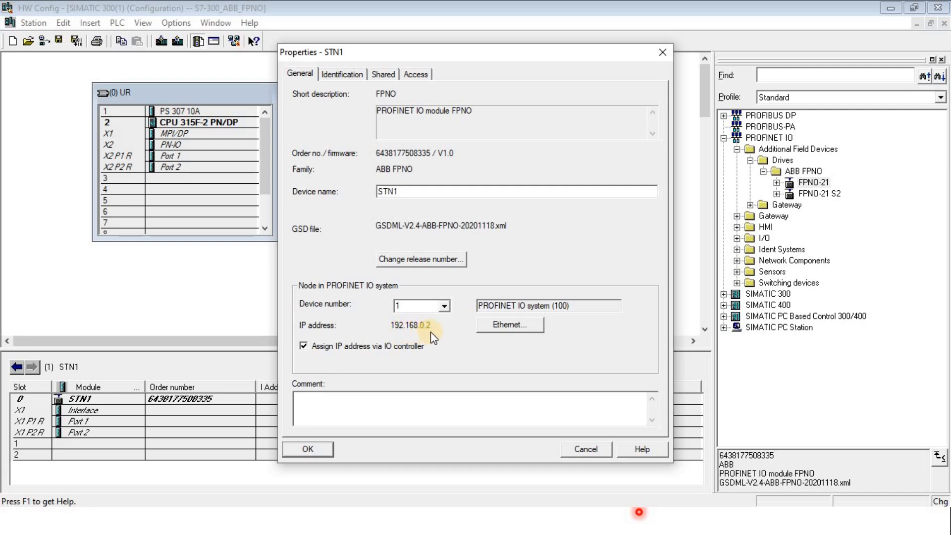
pyautogui.click(317, 449)
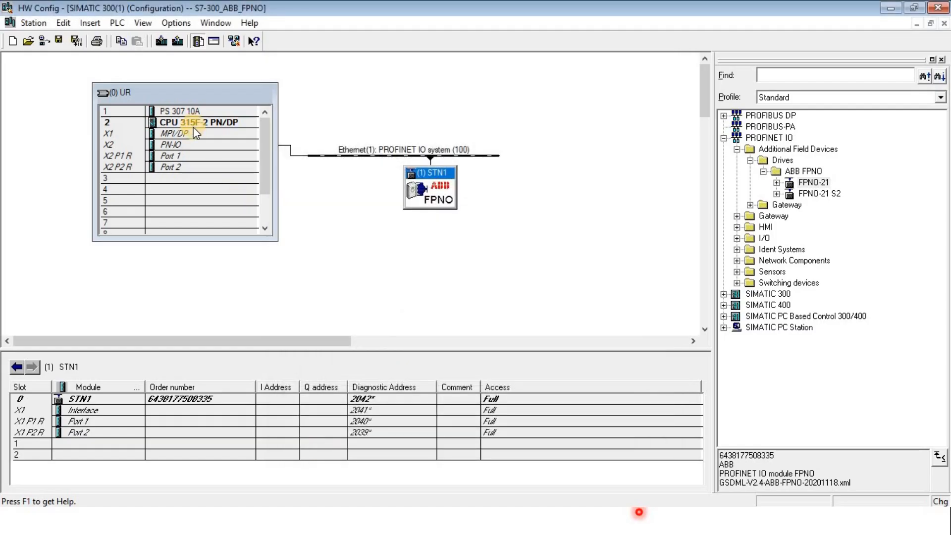
# - Check the properties of the CPU and the IP address of its PN-IO interface without changing them
pyautogui.doubleClick(177, 122)
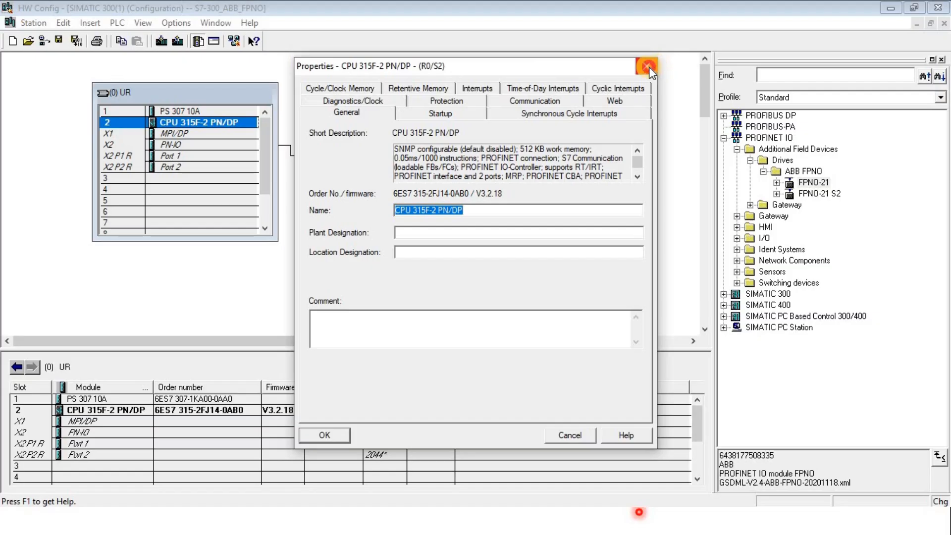
pyautogui.click(647, 67)
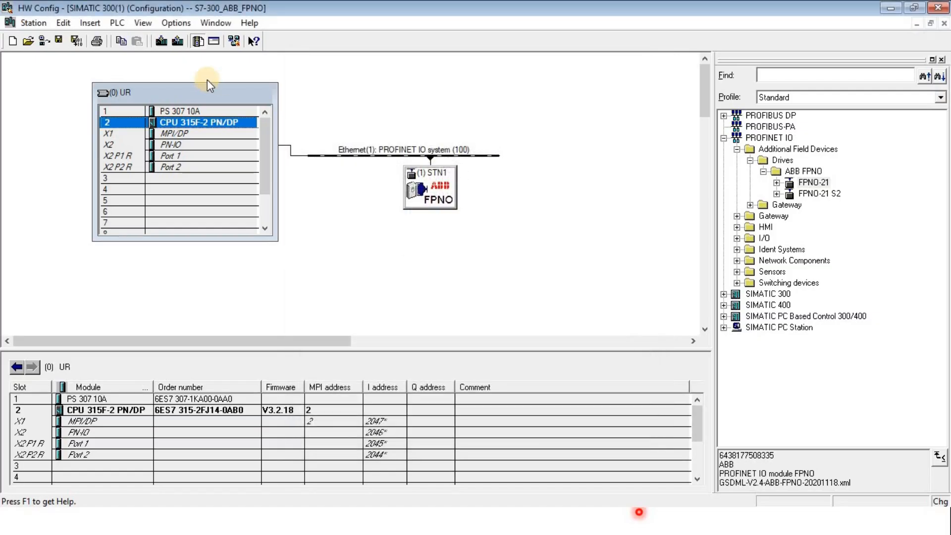
pyautogui.doubleClick(178, 144)
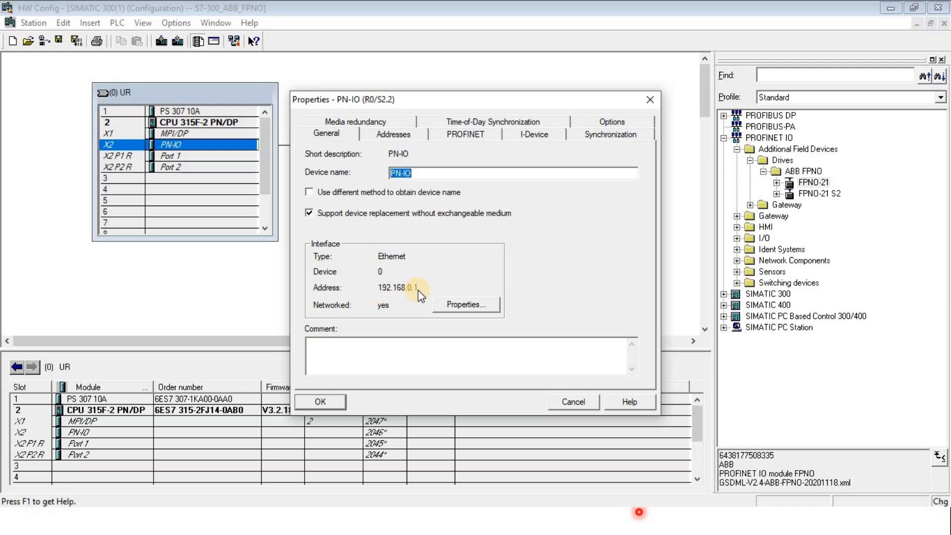
pyautogui.click(656, 98)
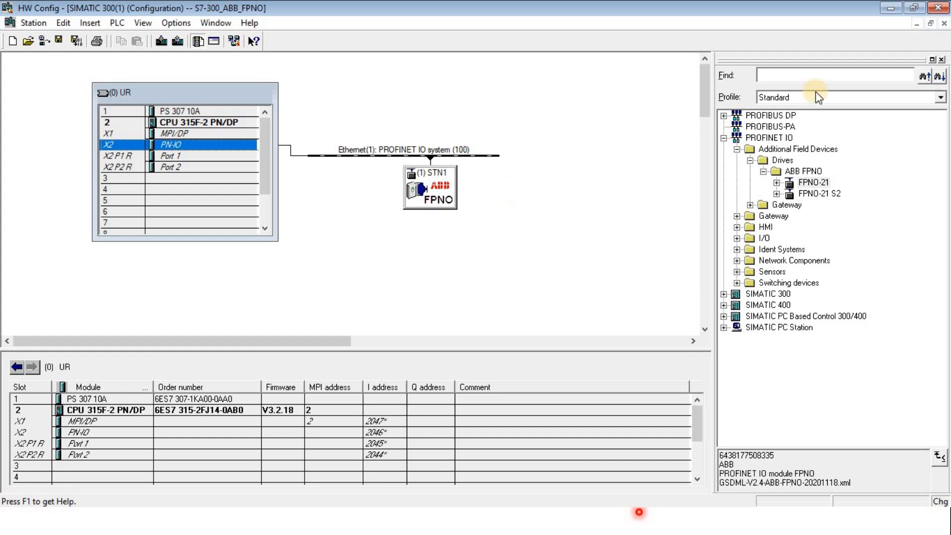
# - Add two more FPNO-21 devices to the PROFINET IO system beside STN1 and expand the FPNO-21 catalog entry
pyautogui.moveTo(826, 187); pyautogui.dragTo(488, 153)
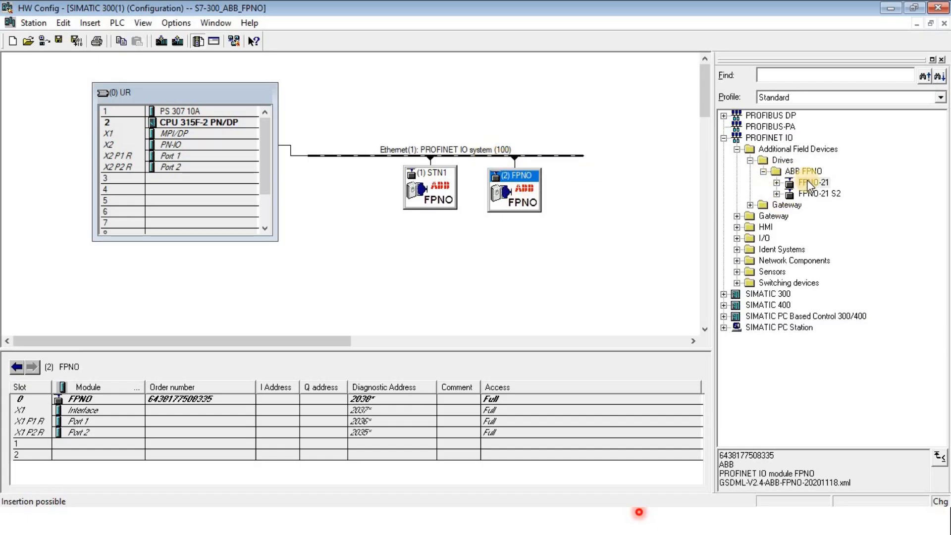
pyautogui.moveTo(813, 182); pyautogui.dragTo(558, 156)
pyautogui.click(777, 183)
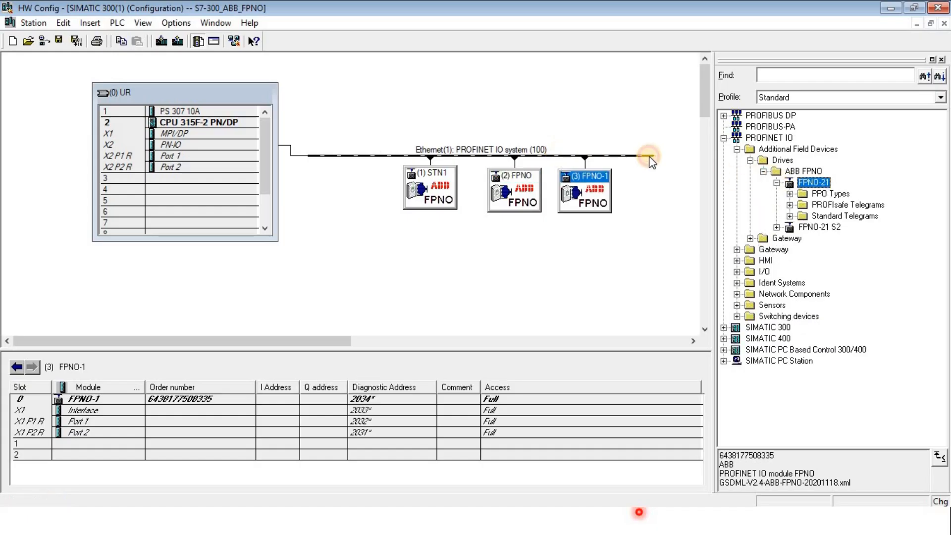
# - Try to add another FPNO-21 device at the free end of the PROFINET IO system line
pyautogui.moveTo(811, 182); pyautogui.dragTo(647, 159)
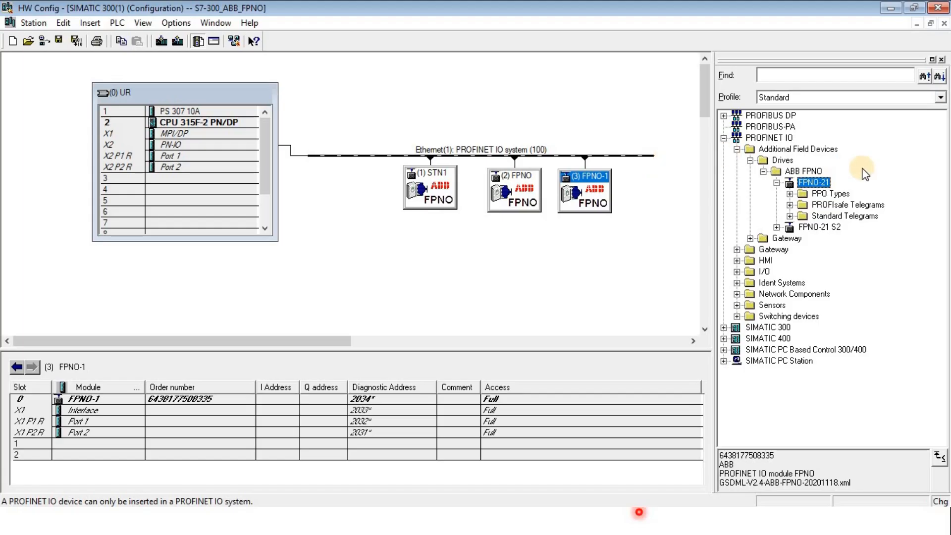
pyautogui.click(777, 183)
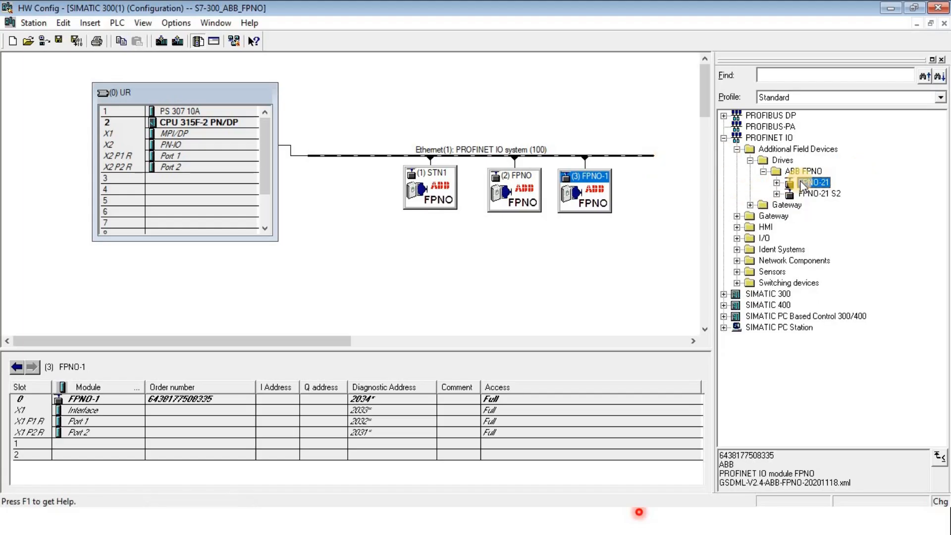
pyautogui.moveTo(812, 183); pyautogui.dragTo(643, 164)
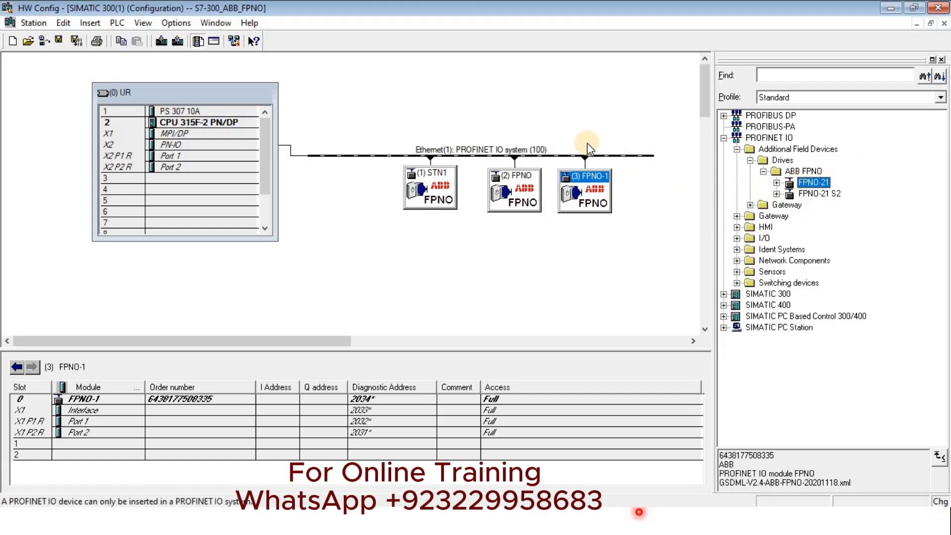
# - Narrow the UR rack window, shift the three FPNO devices toward it, and add two more FPNO-21 devices to the PROFINET IO system
pyautogui.moveTo(278, 169); pyautogui.dragTo(199, 169)
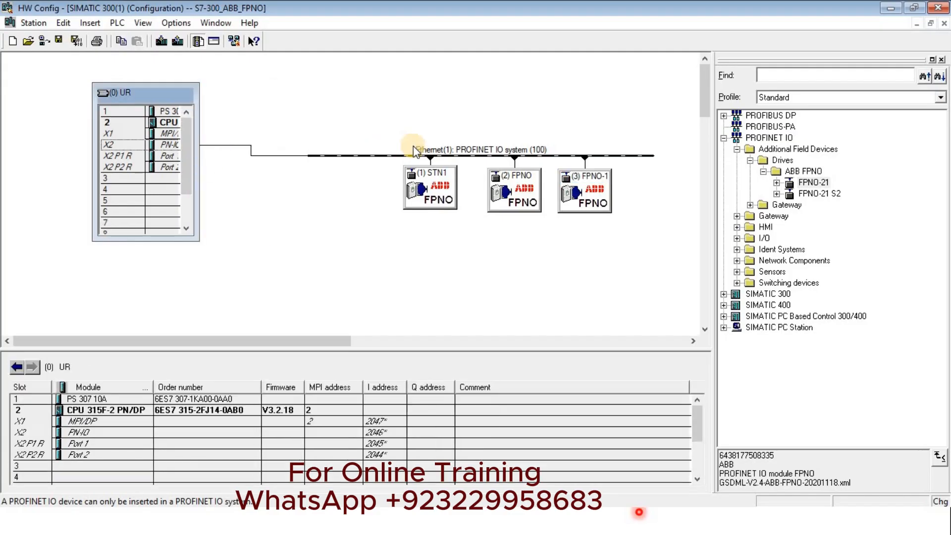
pyautogui.moveTo(419, 181); pyautogui.dragTo(268, 168)
pyautogui.moveTo(500, 179); pyautogui.dragTo(376, 182)
pyautogui.moveTo(564, 189); pyautogui.dragTo(472, 171)
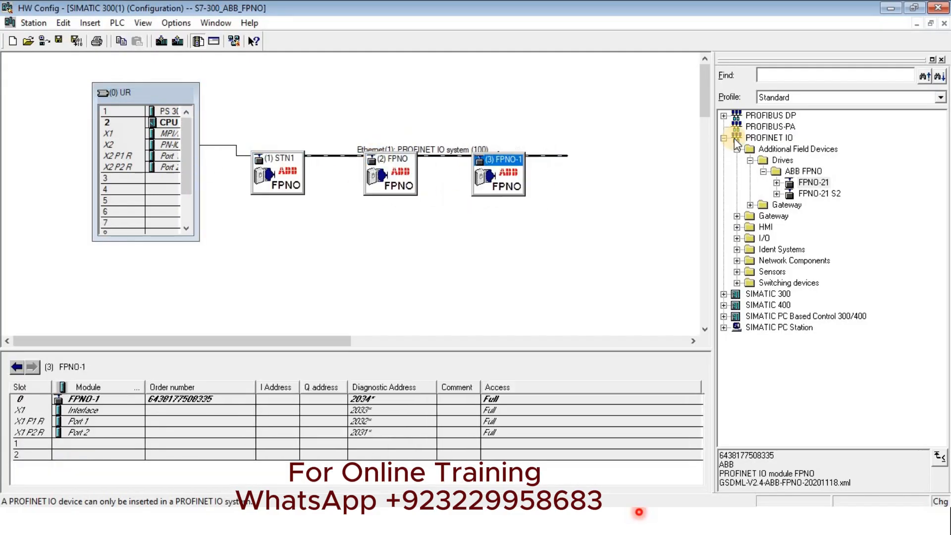
pyautogui.moveTo(815, 183); pyautogui.dragTo(555, 160)
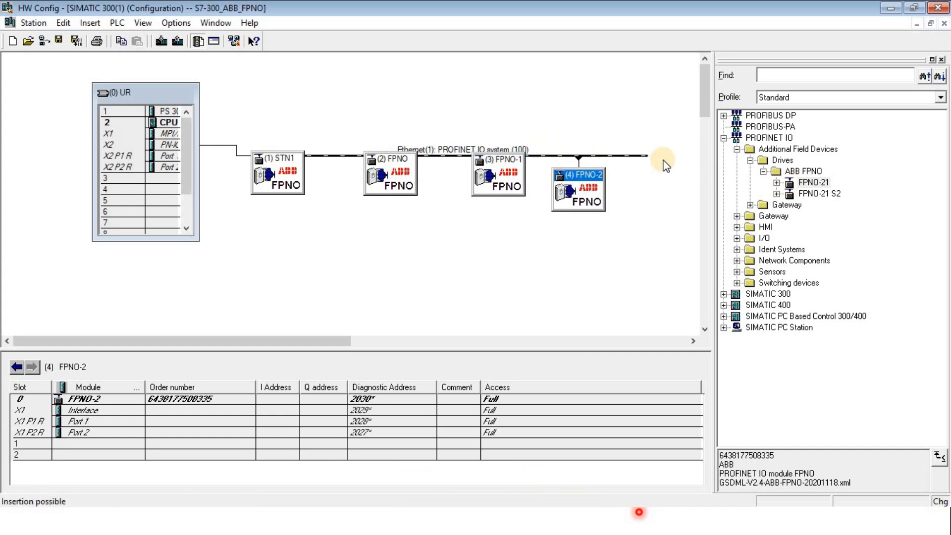
pyautogui.moveTo(792, 184); pyautogui.dragTo(636, 156)
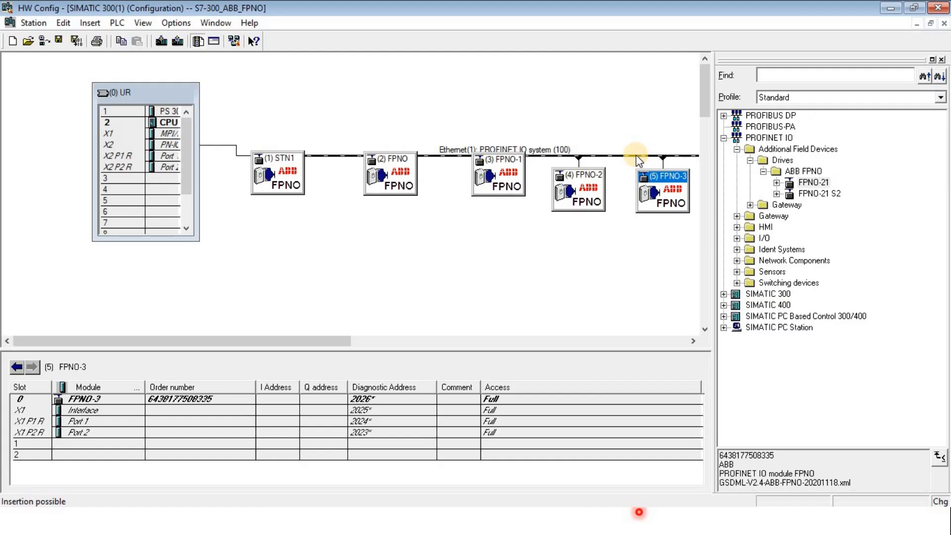
# - Widen the UR rack window to show its module names and move the five FPNO devices closer together along the PROFINET line
pyautogui.moveTo(94, 173); pyautogui.dragTo(7, 178)
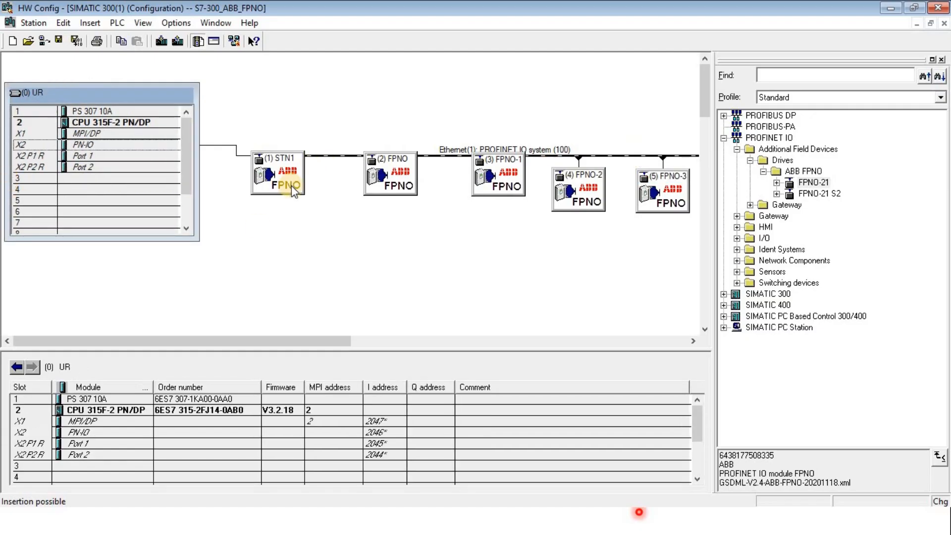
pyautogui.moveTo(286, 178); pyautogui.dragTo(272, 182)
pyautogui.moveTo(341, 177); pyautogui.dragTo(345, 172)
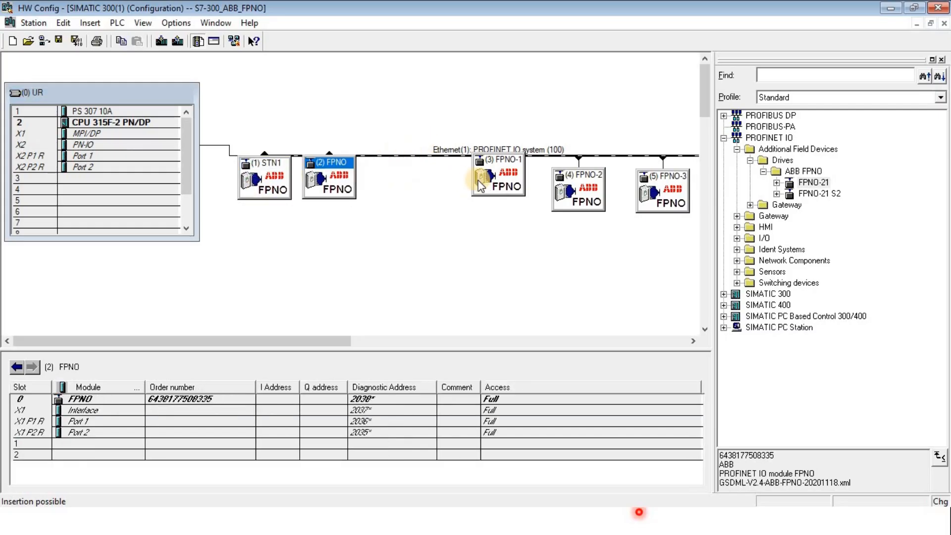
pyautogui.moveTo(480, 180); pyautogui.dragTo(387, 180)
pyautogui.moveTo(570, 189); pyautogui.dragTo(494, 186)
pyautogui.moveTo(666, 197); pyautogui.dragTo(569, 184)
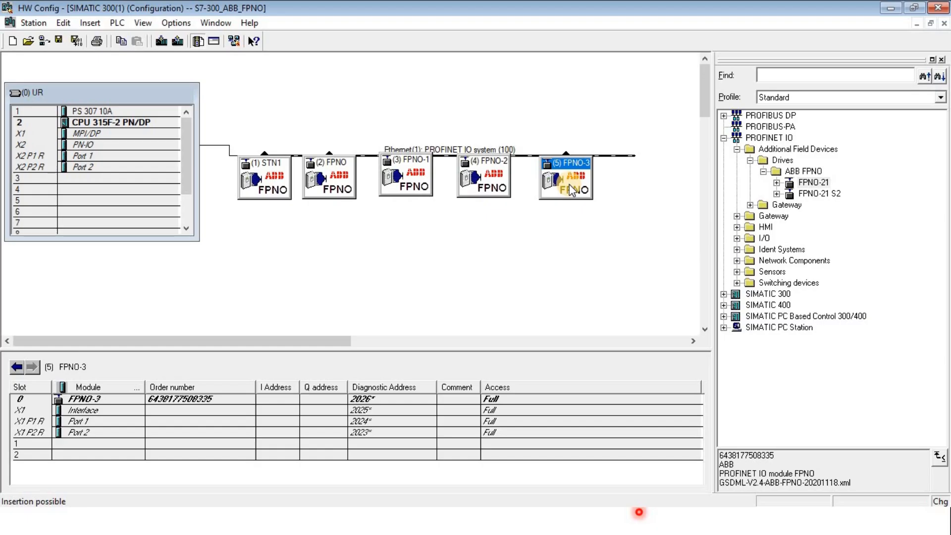
# - Arrange the five FPNO devices in a roughly level row below the PROFINET IO system line
pyautogui.click(281, 251)
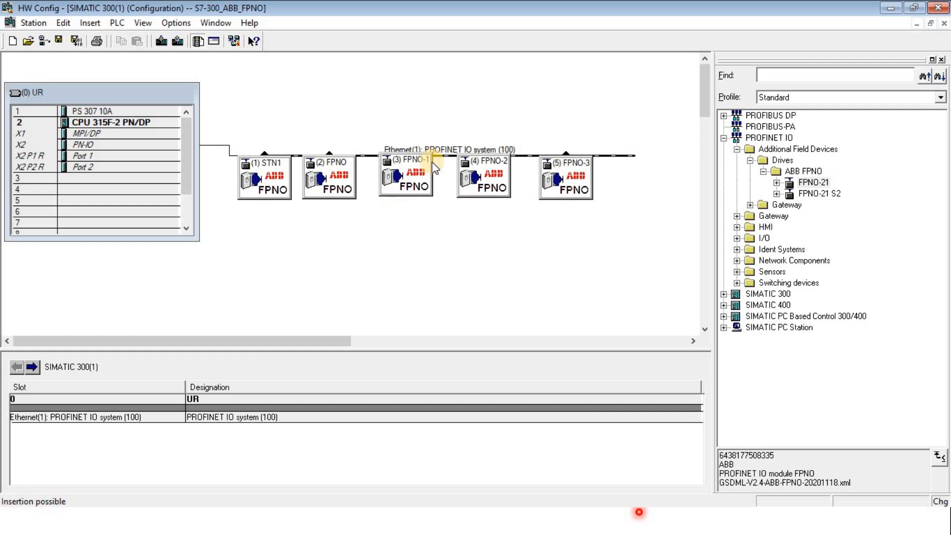
pyautogui.moveTo(424, 182); pyautogui.dragTo(484, 196)
pyautogui.moveTo(404, 189); pyautogui.dragTo(402, 200)
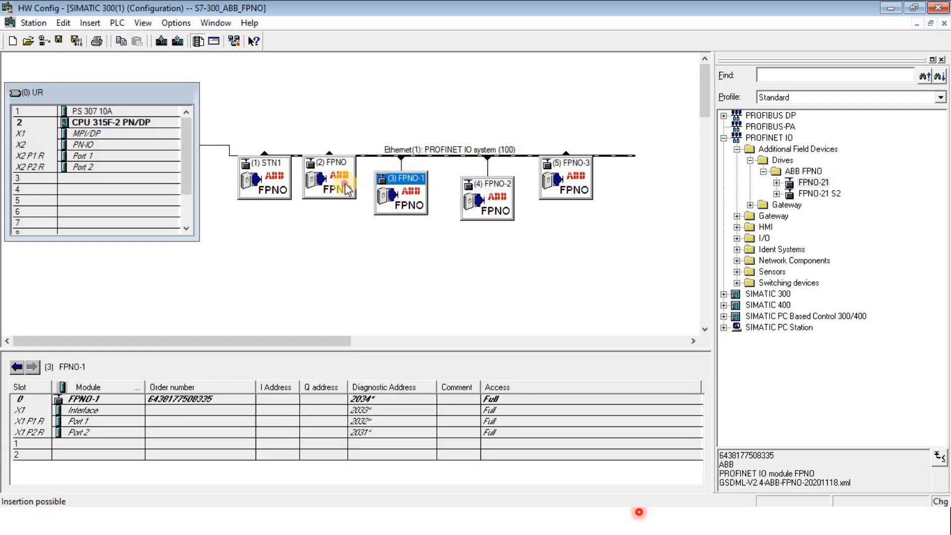
pyautogui.moveTo(347, 190); pyautogui.dragTo(341, 225)
pyautogui.moveTo(277, 198); pyautogui.dragTo(272, 240)
pyautogui.moveTo(420, 195); pyautogui.dragTo(418, 219)
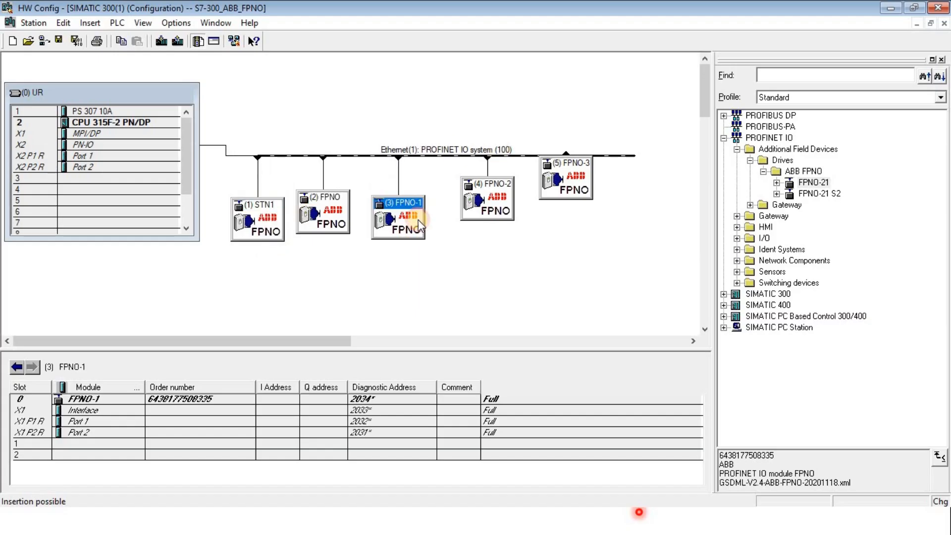
pyautogui.moveTo(494, 186); pyautogui.dragTo(495, 204)
pyautogui.moveTo(573, 177); pyautogui.dragTo(572, 210)
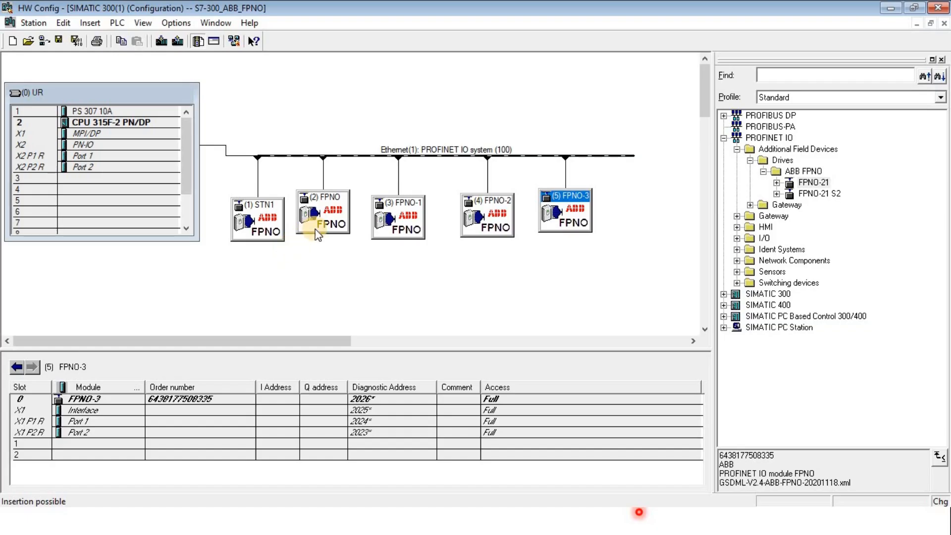
pyautogui.moveTo(316, 233); pyautogui.dragTo(316, 237)
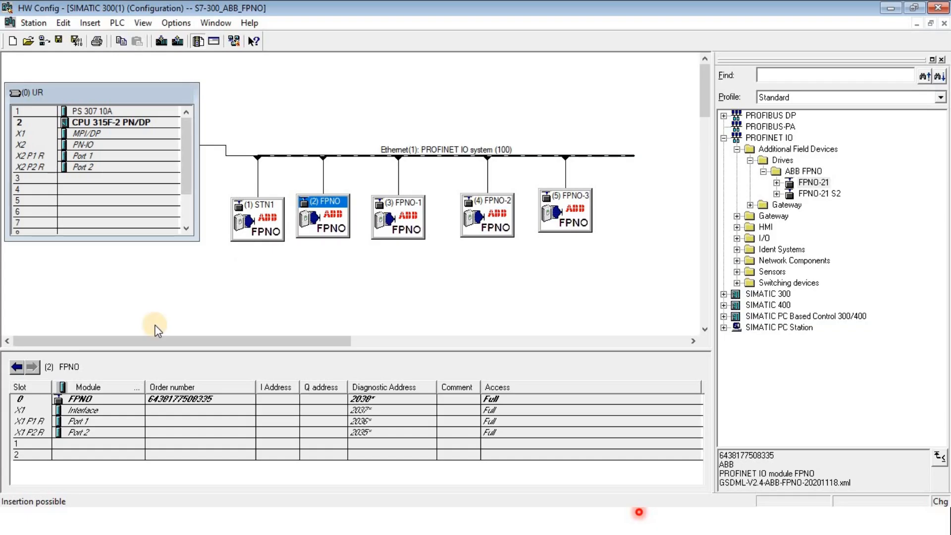
pyautogui.click(246, 220)
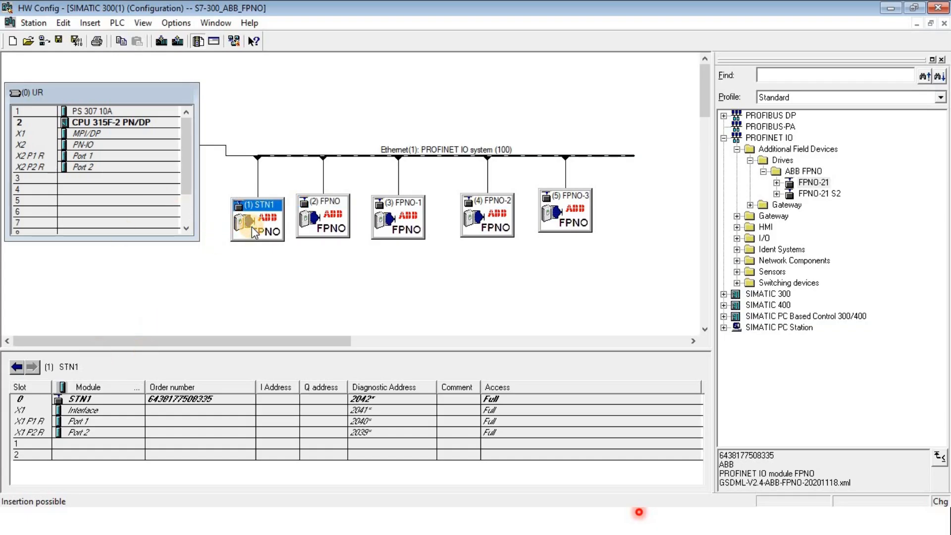
pyautogui.moveTo(570, 221); pyautogui.dragTo(567, 230)
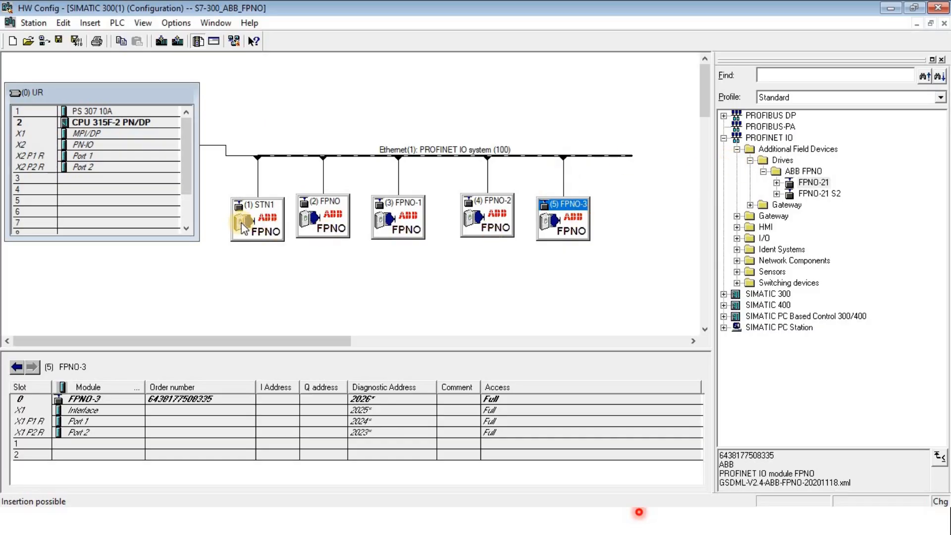
# - Set the device name of FPNO device 2 to STN2 and of device 3 to STN3
pyautogui.doubleClick(326, 212)
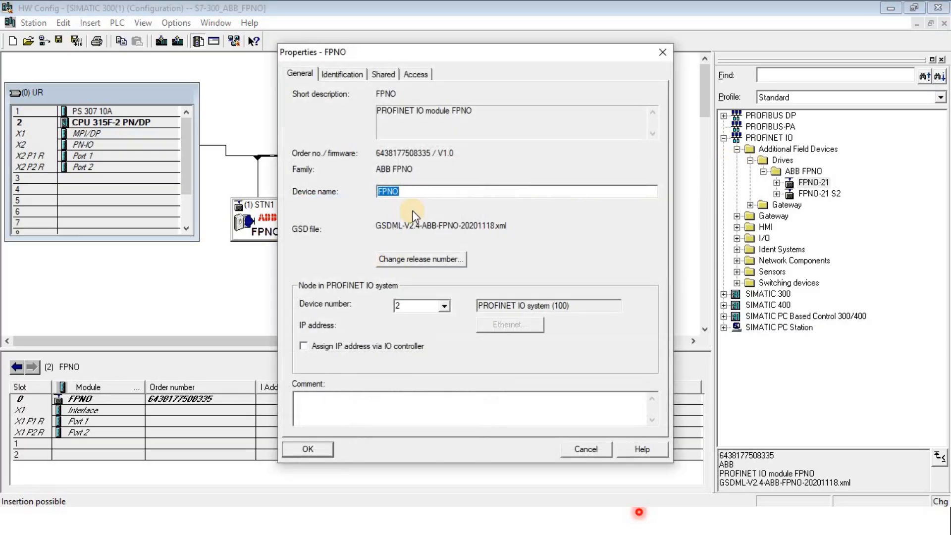
pyautogui.write('STN2')
pyautogui.press('Return')
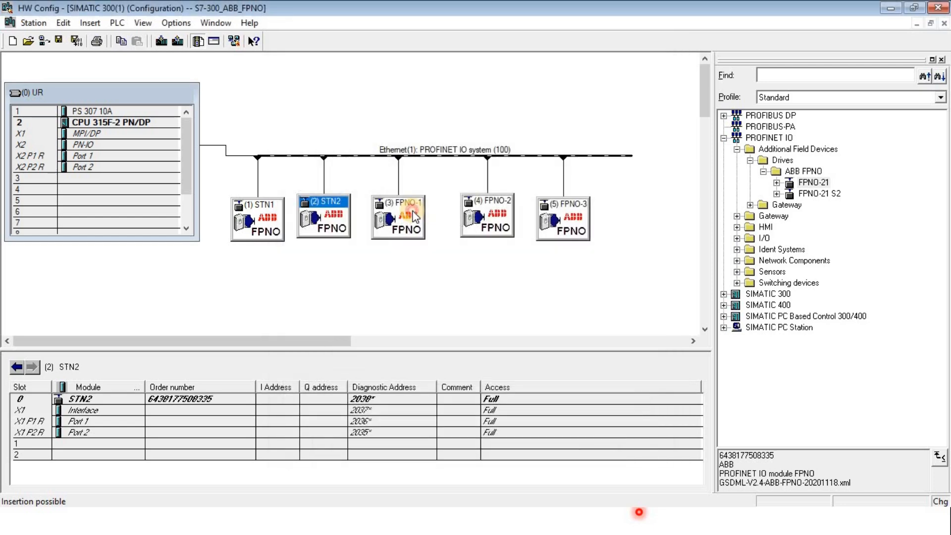
pyautogui.click(414, 216)
pyautogui.doubleClick(415, 216)
pyautogui.write('S')
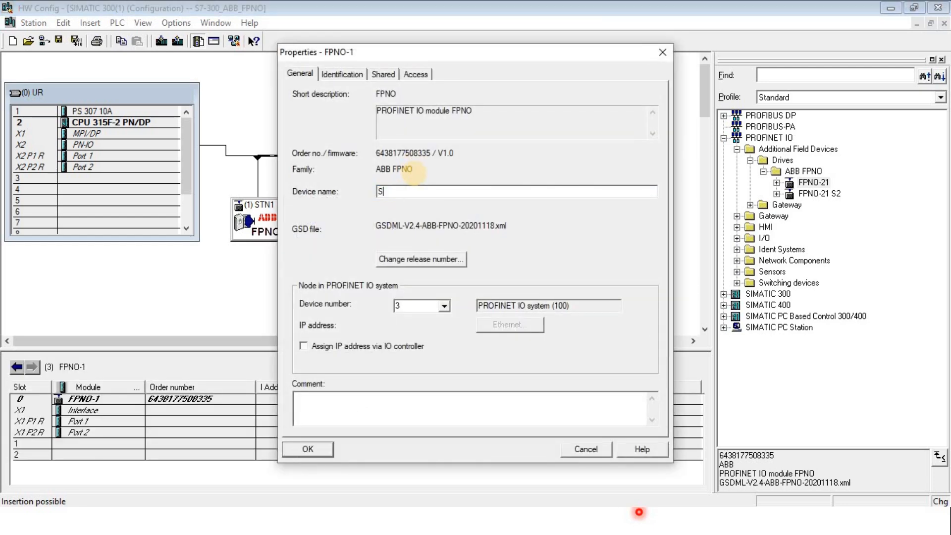
pyautogui.write('TN3')
pyautogui.press('Return')
# - Set the device name of FPNO device 4 to STN4 and of device 5 to STN5
pyautogui.doubleClick(484, 211)
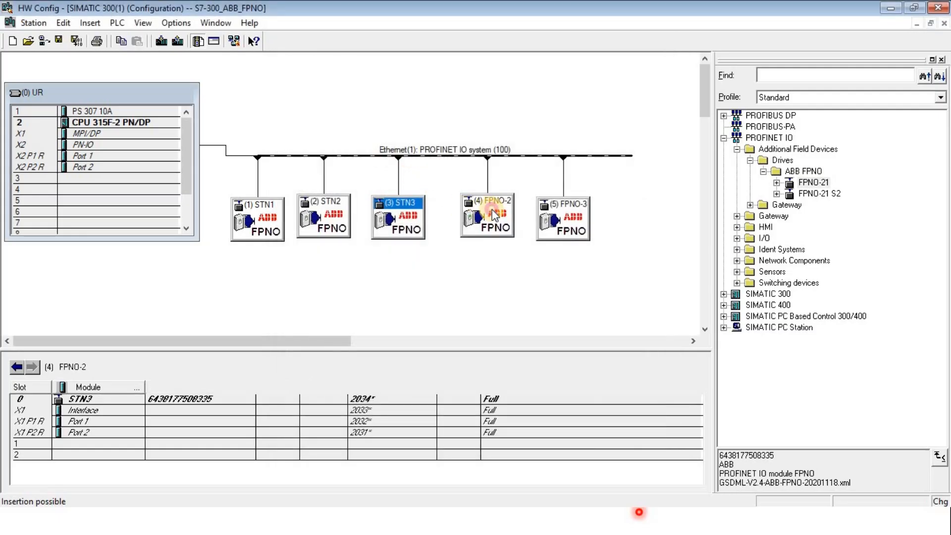
pyautogui.write('STN4')
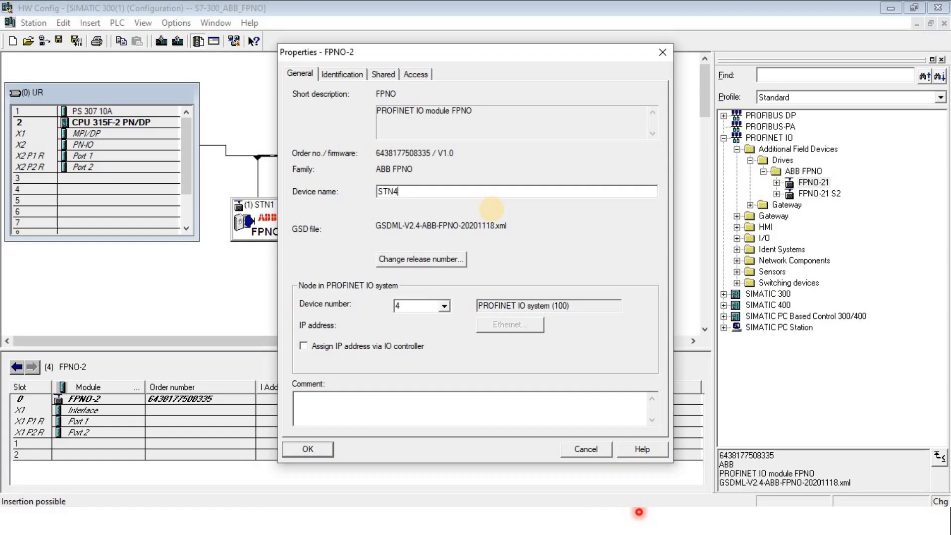
pyautogui.press('Return')
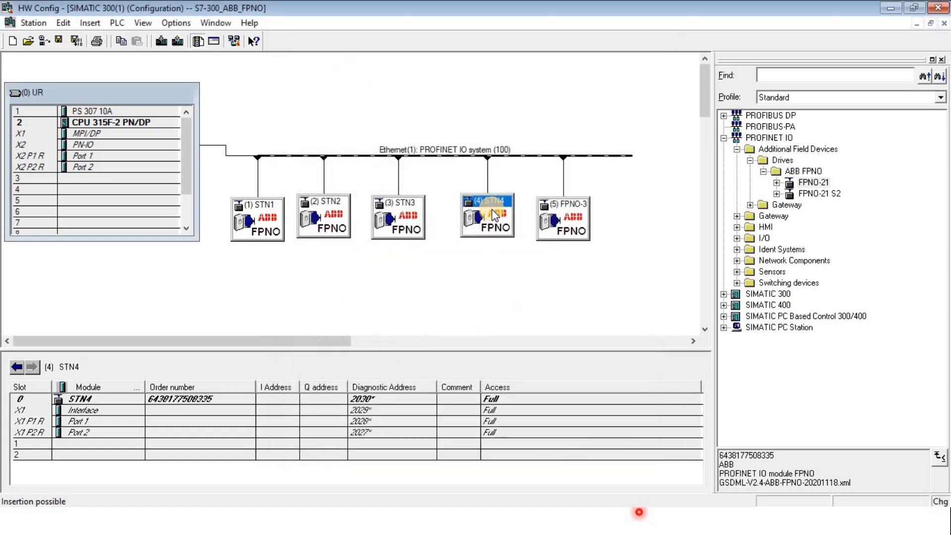
pyautogui.doubleClick(559, 225)
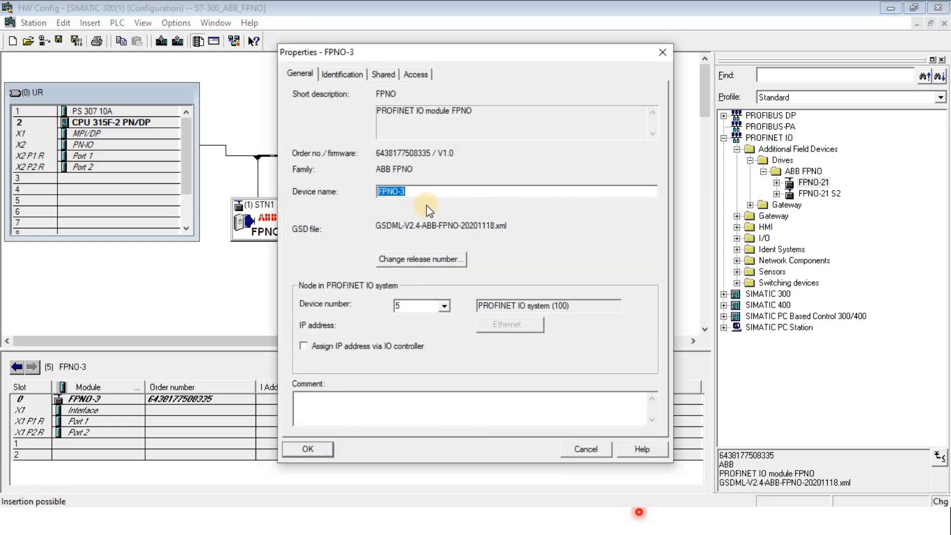
pyautogui.write('STN5')
pyautogui.click(311, 449)
# - Switch to the PowerPoint presentation to review the PLC and five-station network diagram, and return to HW Config
pyautogui.press('super')
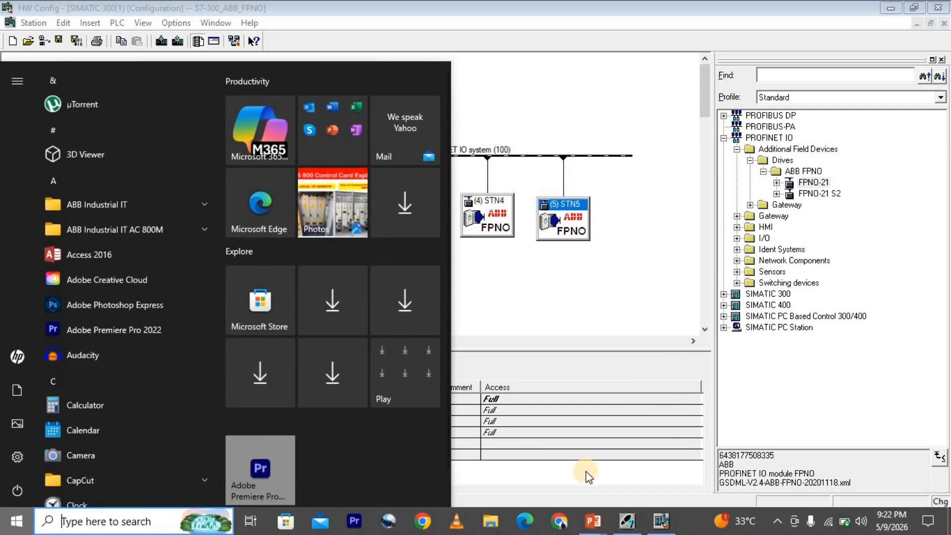
pyautogui.moveTo(600, 517)
pyautogui.click(644, 463)
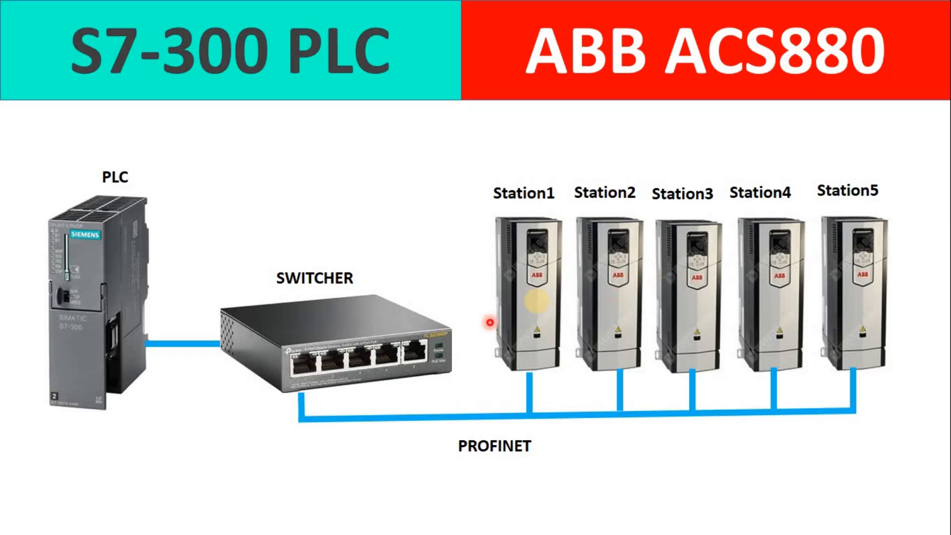
pyautogui.click(537, 301)
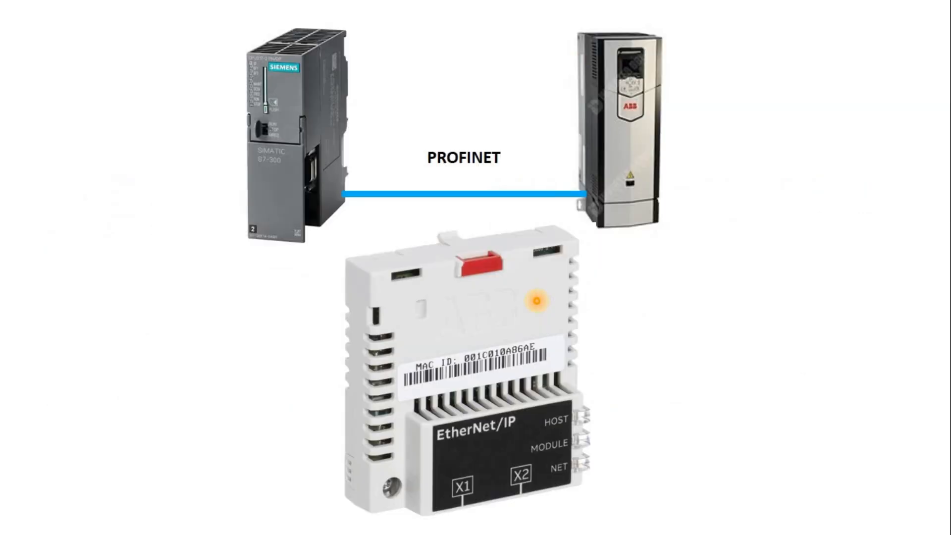
pyautogui.press('Left')
pyautogui.press('super')
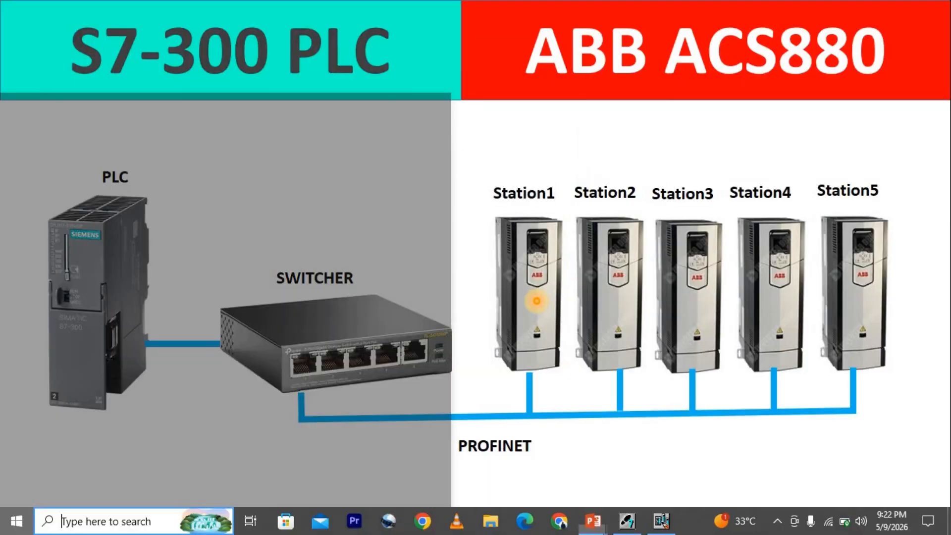
pyautogui.click(661, 521)
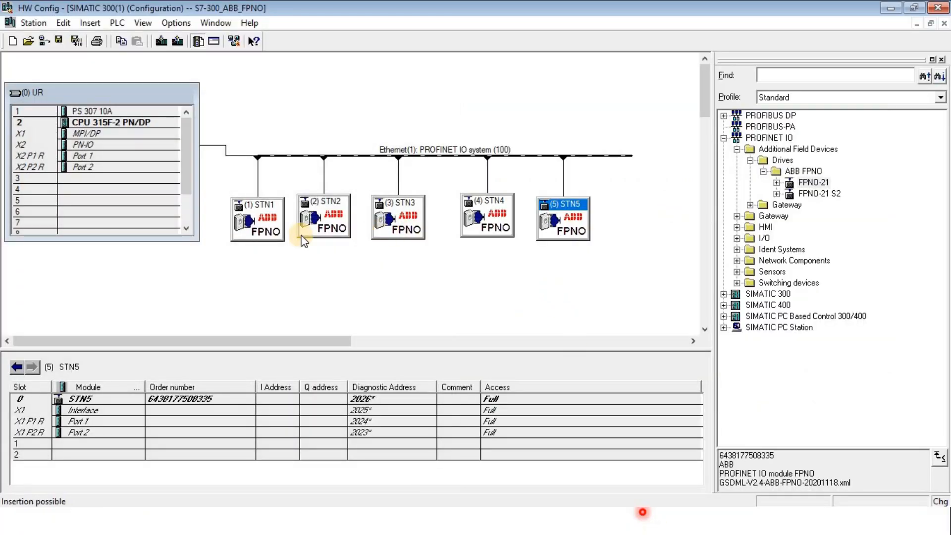
# - Insert a PPO Type 3 module from the FPNO-21 catalog entry into slot 1 of STN1
pyautogui.click(271, 231)
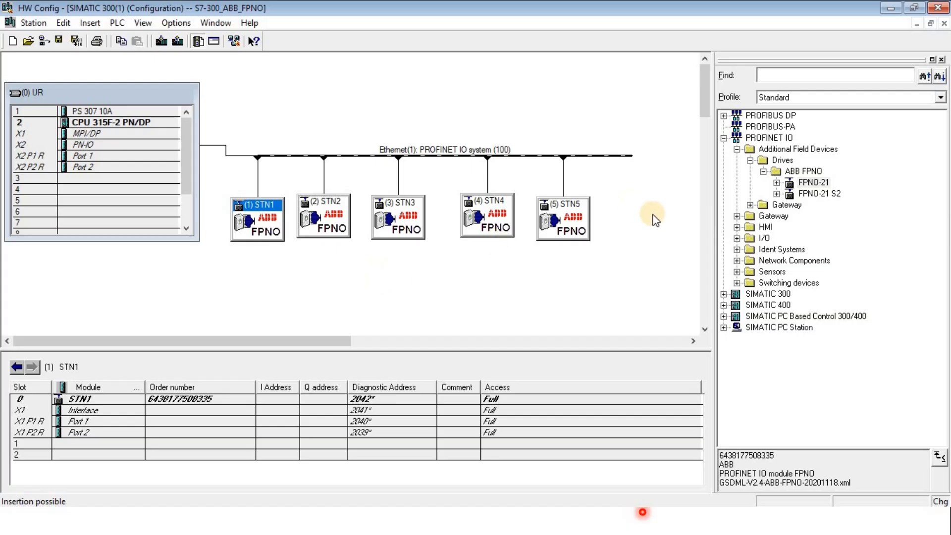
pyautogui.click(777, 182)
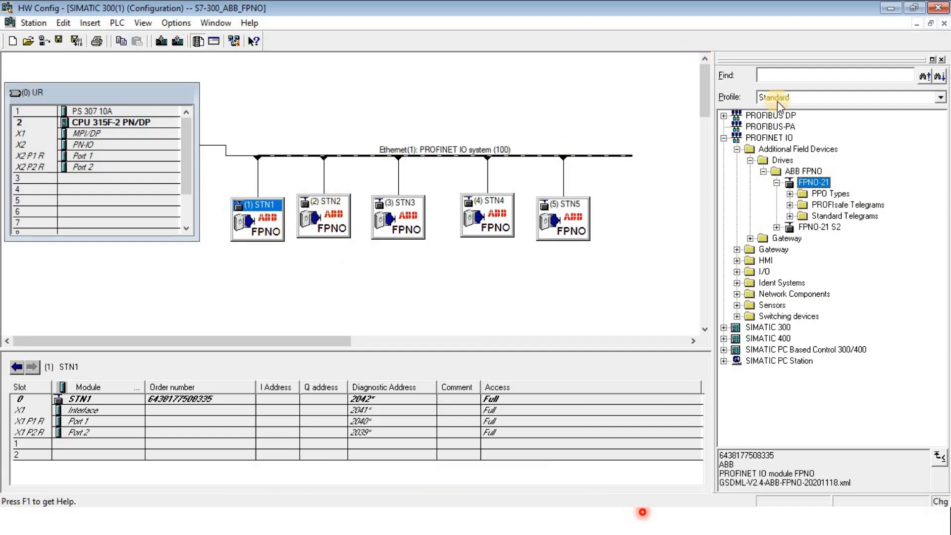
pyautogui.click(790, 194)
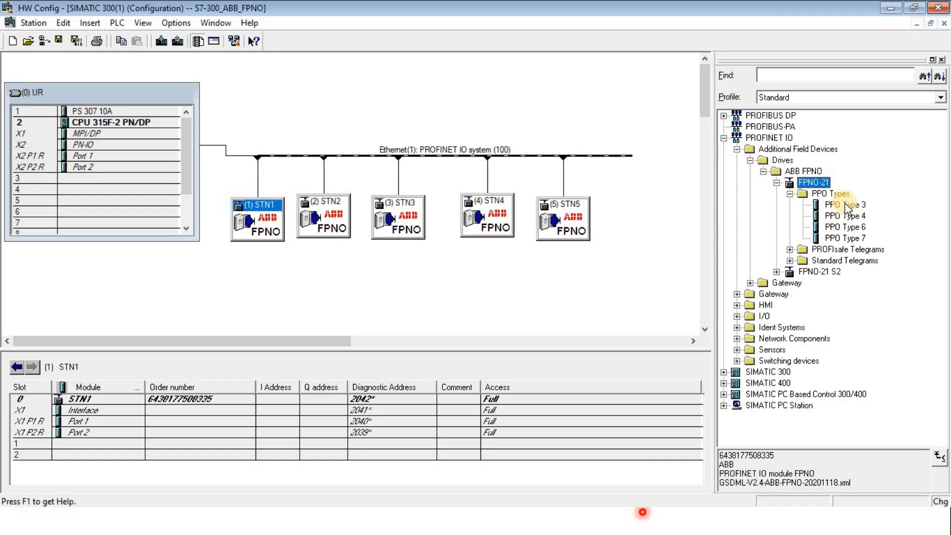
pyautogui.moveTo(845, 204); pyautogui.dragTo(119, 439)
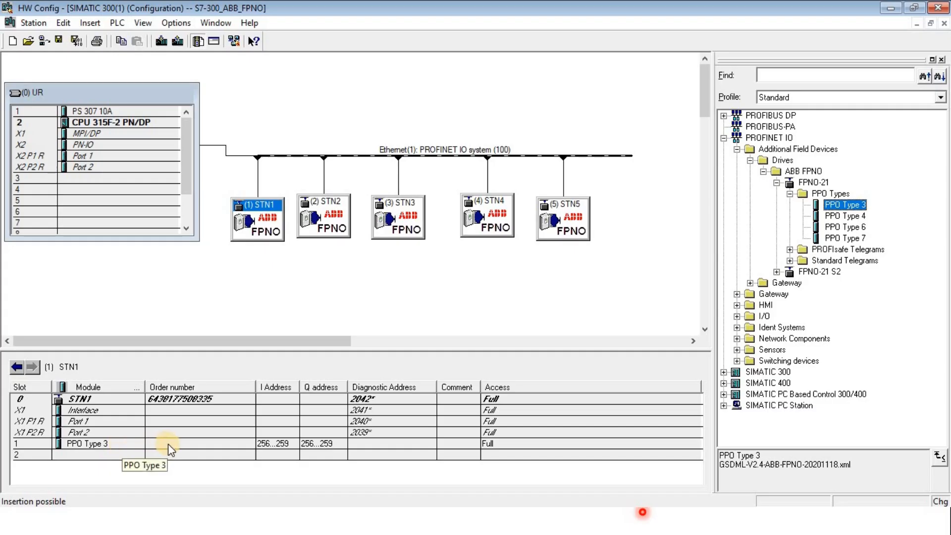
# - Check the input and output addresses of the PPO Type 3 module in slot 1 of STN1
pyautogui.doubleClick(274, 444)
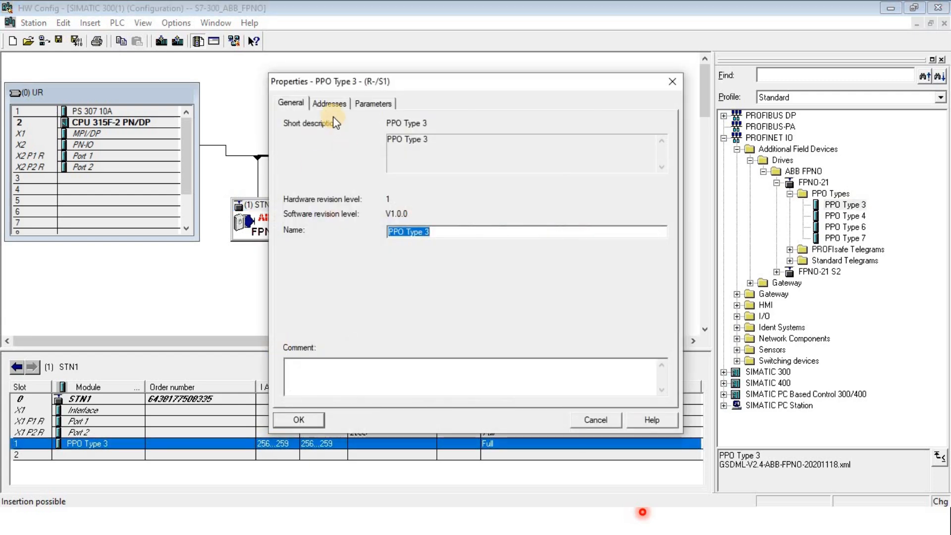
pyautogui.click(332, 105)
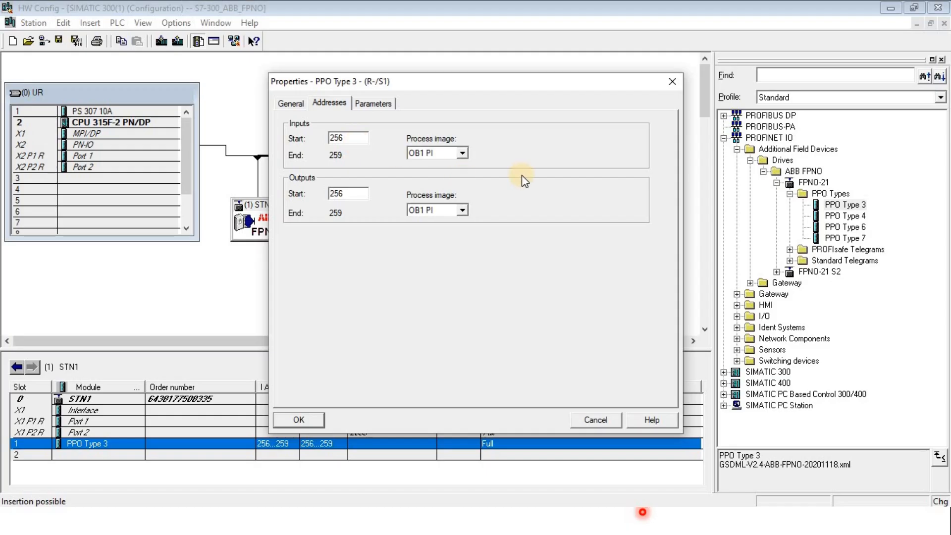
pyautogui.click(672, 84)
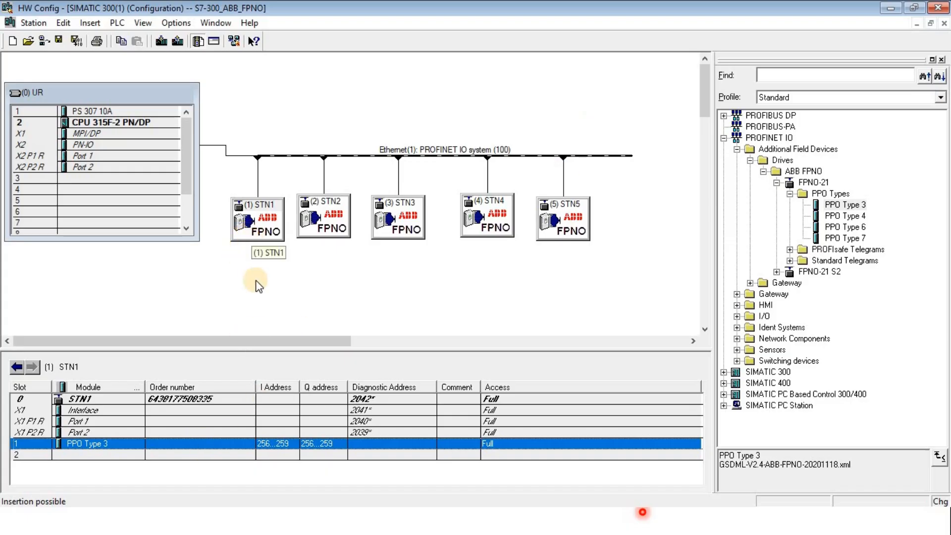
pyautogui.moveTo(300, 385); pyautogui.dragTo(438, 385)
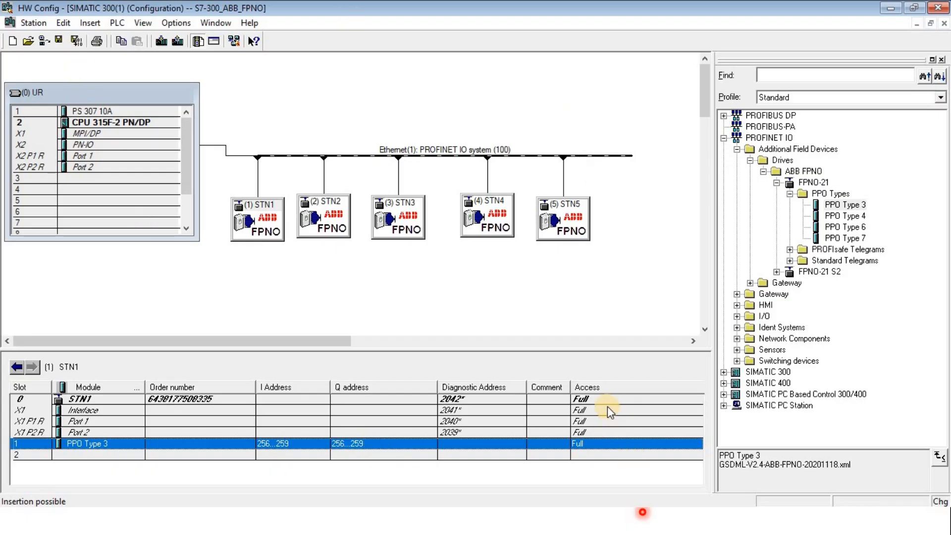
# - Try to save and compile the station configuration
pyautogui.press('super')
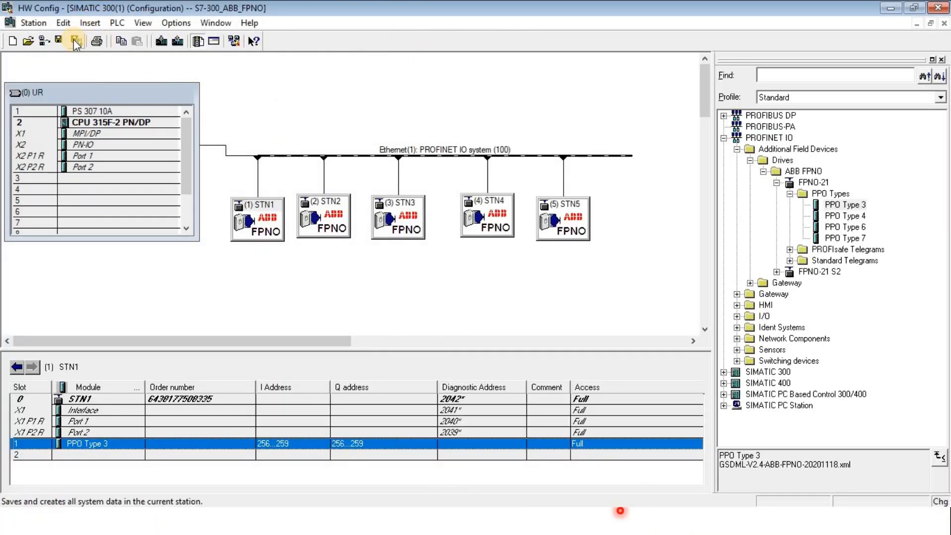
pyautogui.click(74, 40)
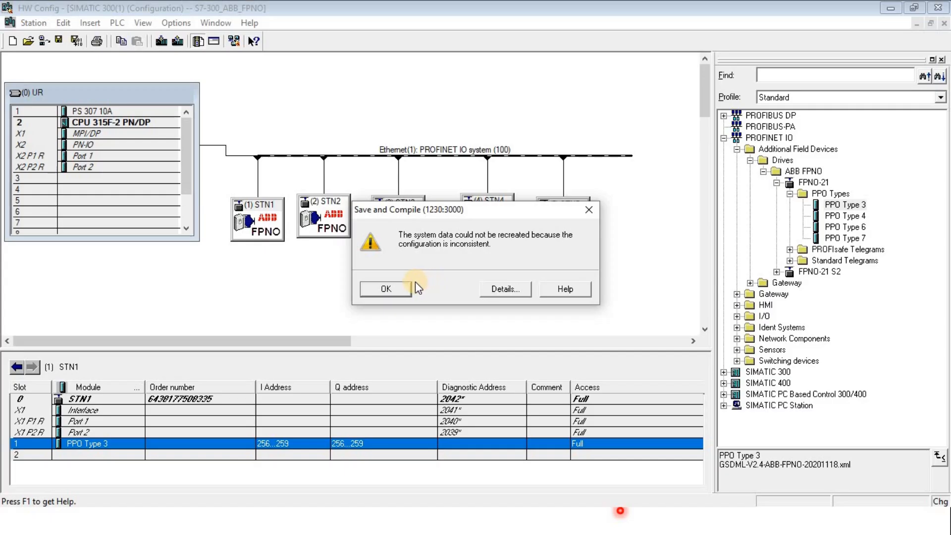
pyautogui.click(398, 289)
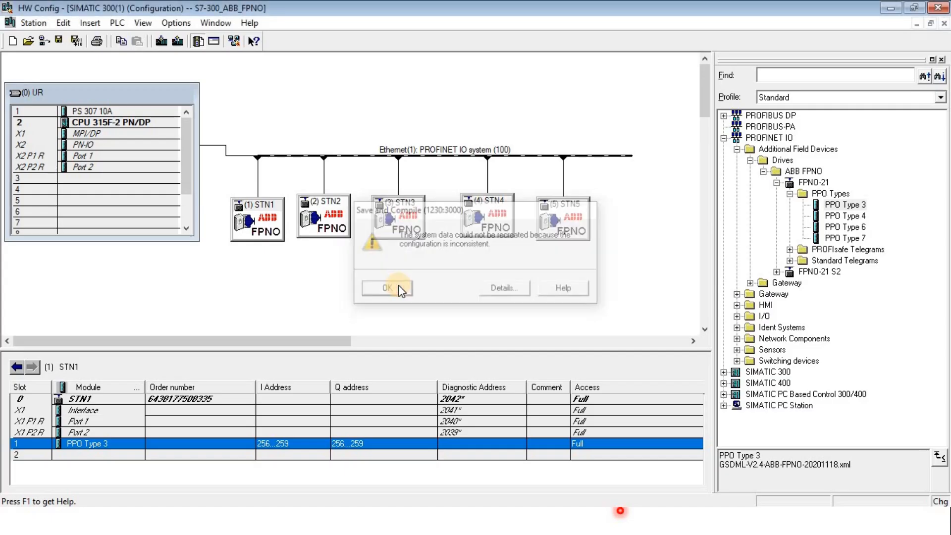
# - Set the CPU 315F-2 PN/DP protection level to "1: Access protect. for F CPU" and save and compile the station
pyautogui.doubleClick(159, 124)
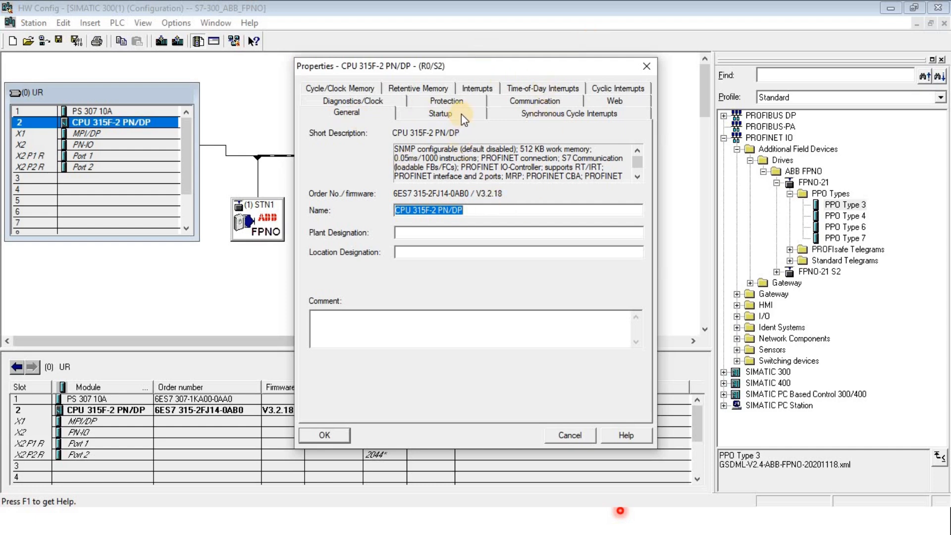
pyautogui.click(468, 103)
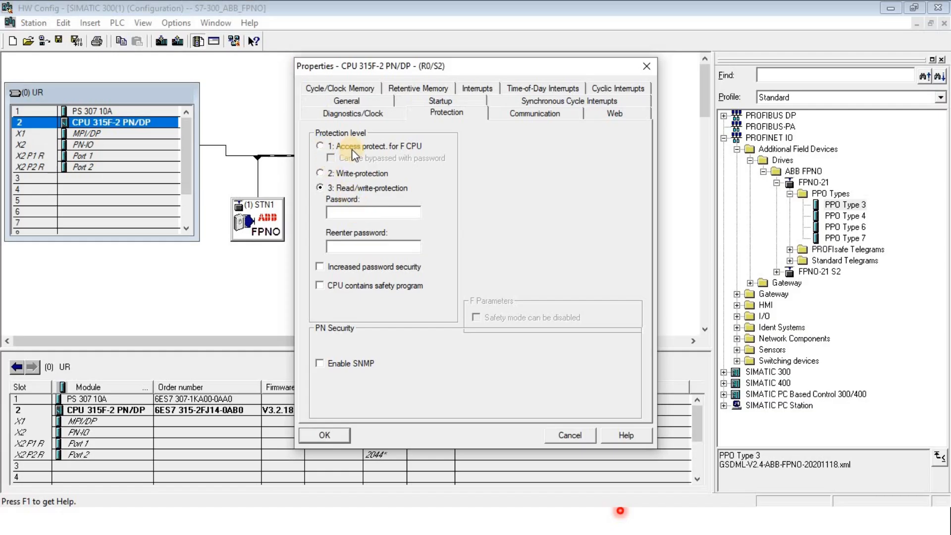
pyautogui.click(320, 146)
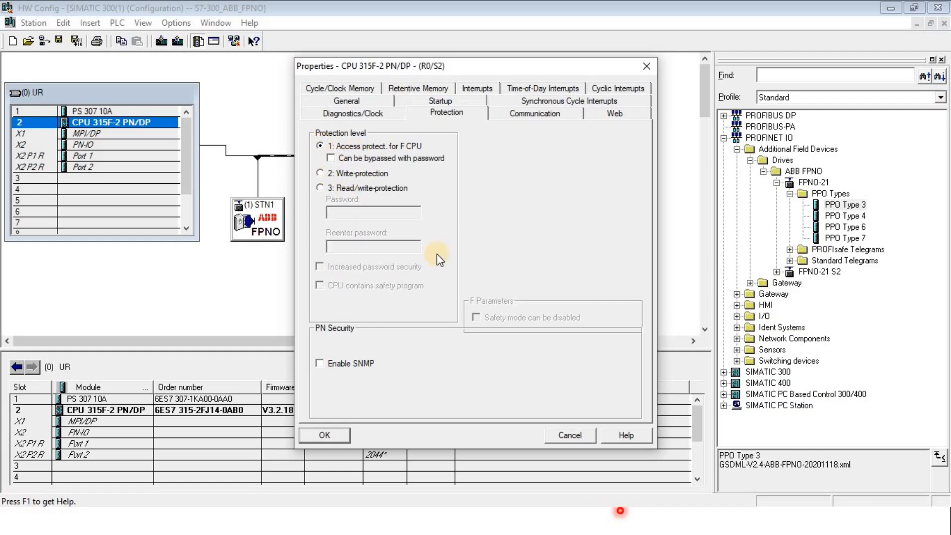
pyautogui.click(328, 435)
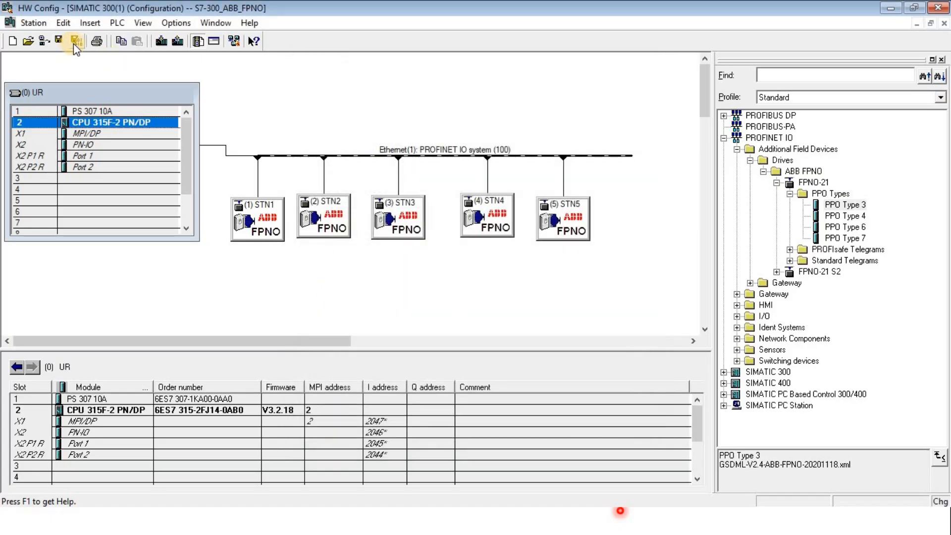
pyautogui.click(75, 42)
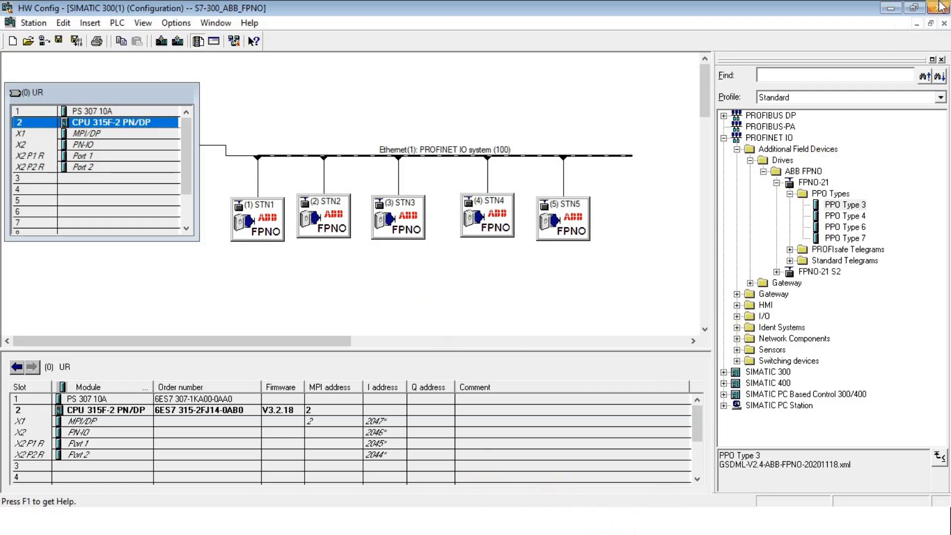
# - Switch to SIMATIC Manager and open the Blocks folder of S7 Program(1) under CPU 315F-2 PN/DP
pyautogui.click(915, 8)
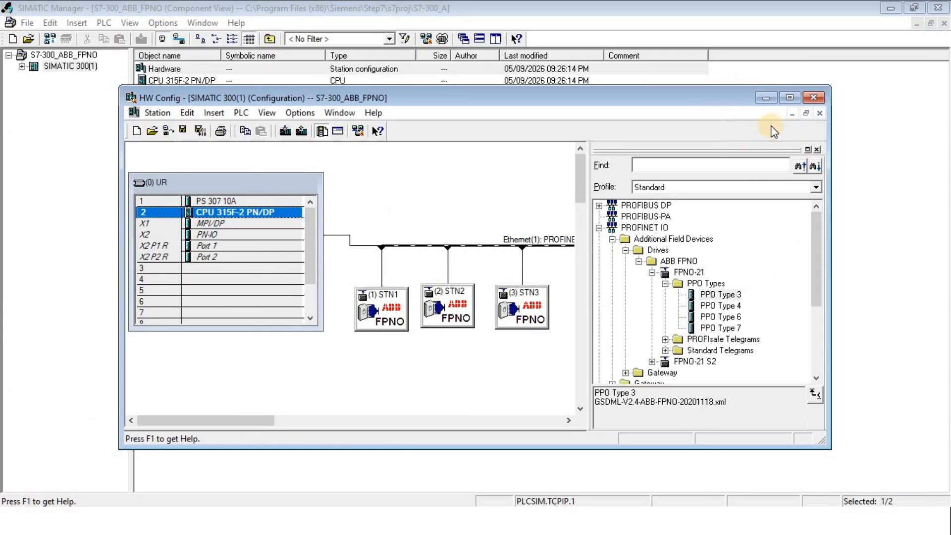
pyautogui.moveTo(694, 102); pyautogui.dragTo(842, 149)
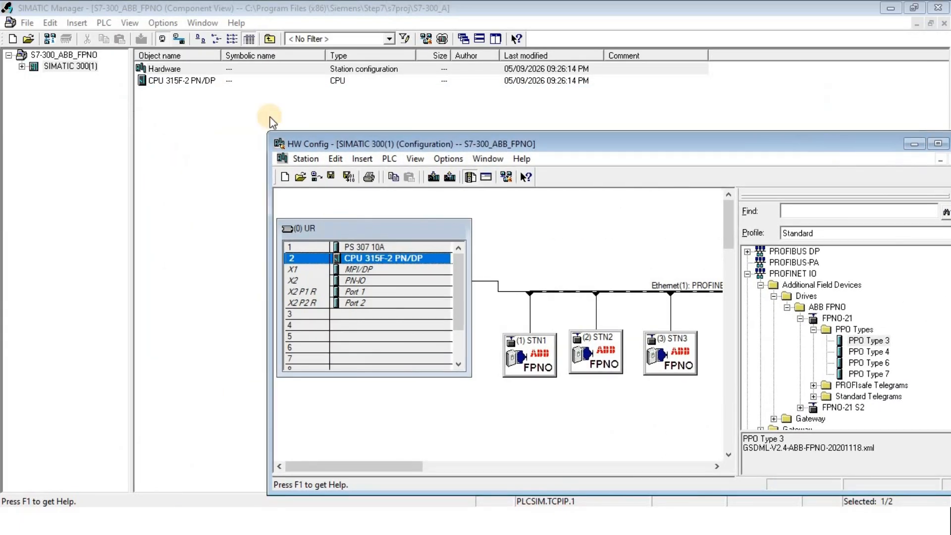
pyautogui.click(22, 67)
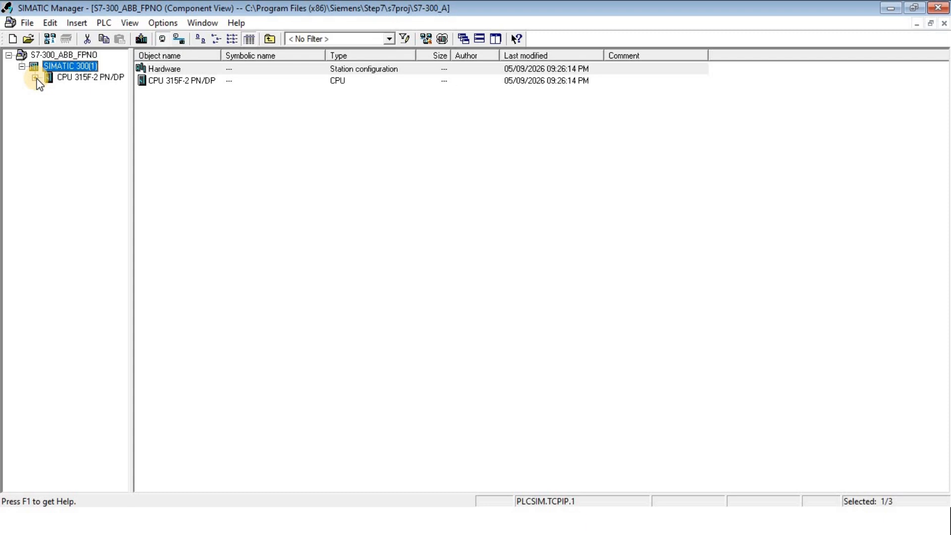
pyautogui.click(35, 78)
pyautogui.click(49, 89)
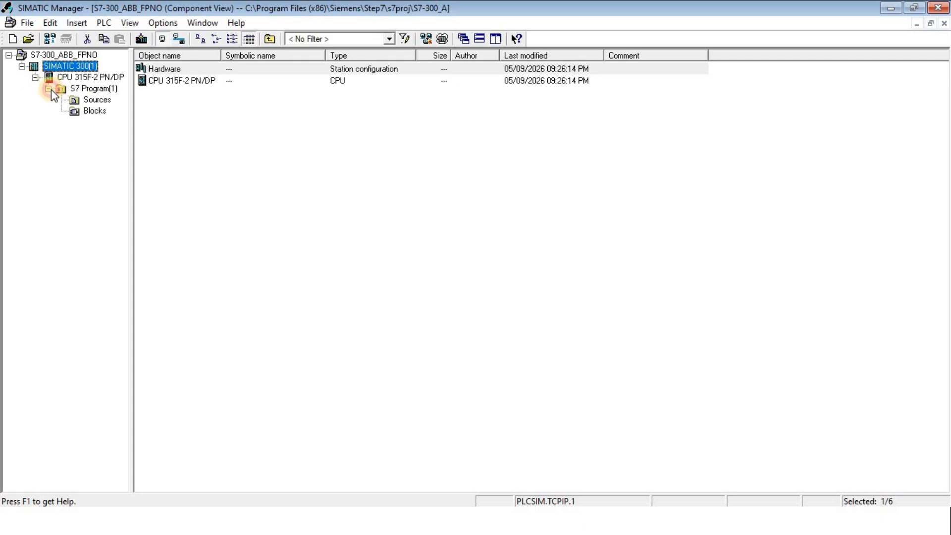
pyautogui.click(85, 112)
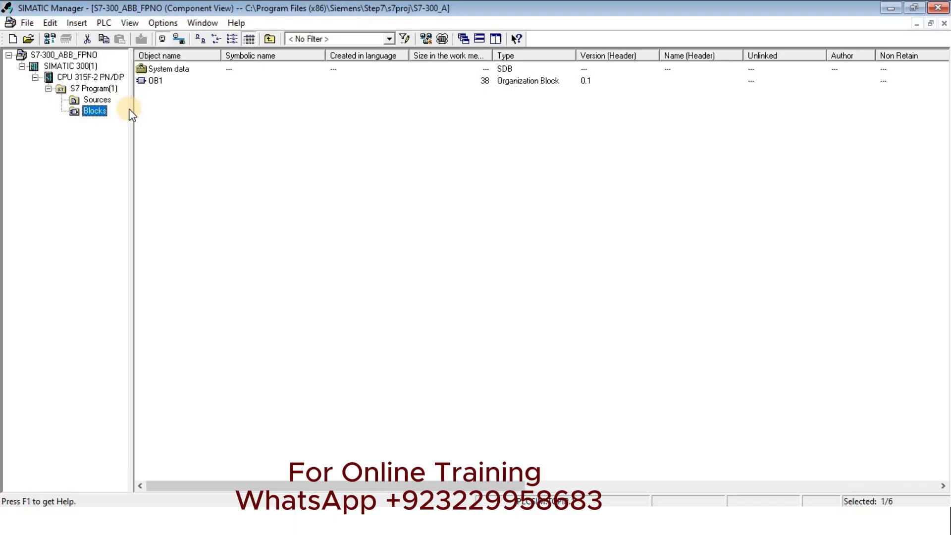
pyautogui.rightClick(98, 110)
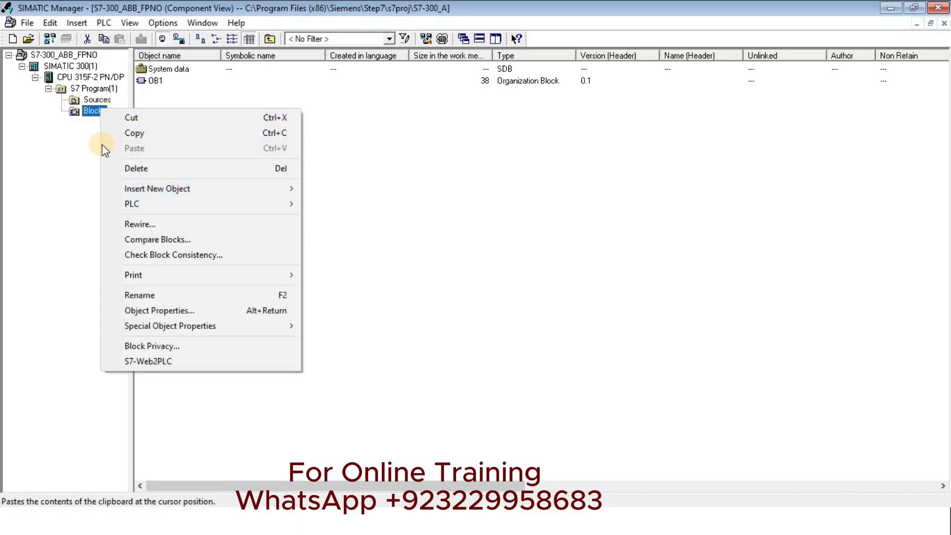
pyautogui.click(80, 150)
pyautogui.rightClick(88, 110)
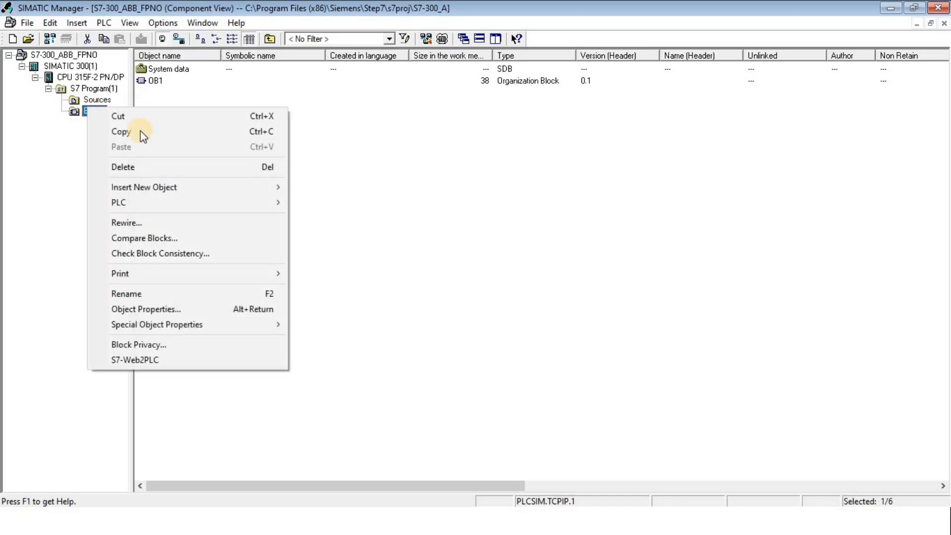
pyautogui.moveTo(147, 183)
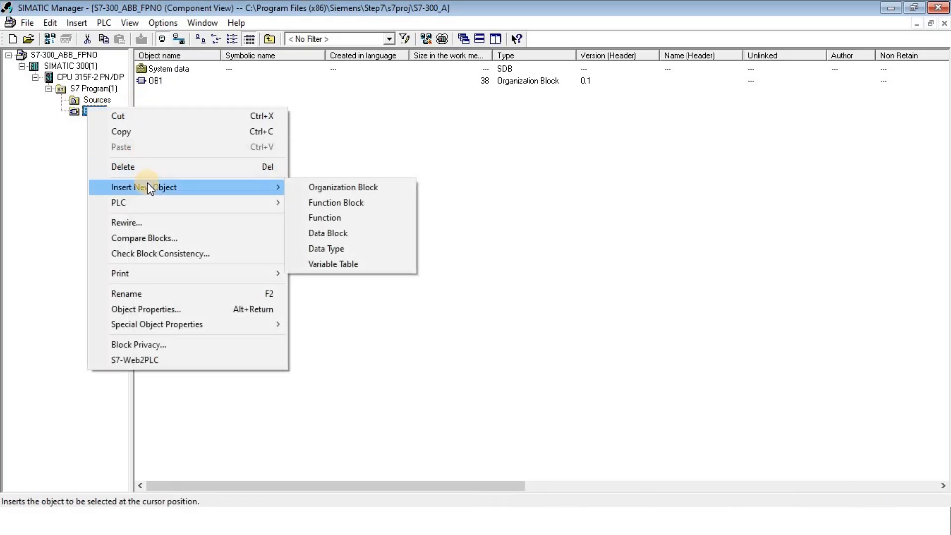
pyautogui.click(312, 216)
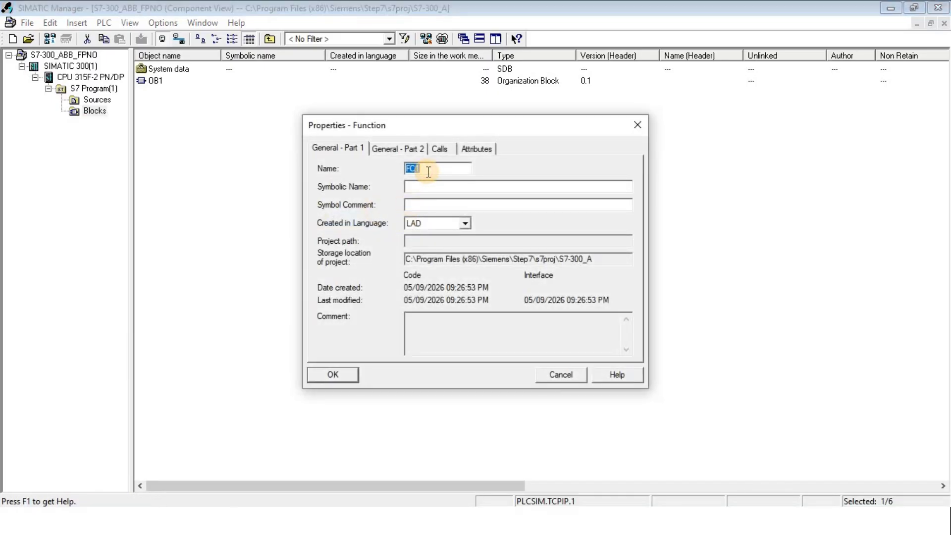
pyautogui.press('BackSpace')
pyautogui.write('REA')
pyautogui.press('BackSpace')
pyautogui.press('BackSpace')
pyautogui.press('BackSpace')
pyautogui.click(637, 130)
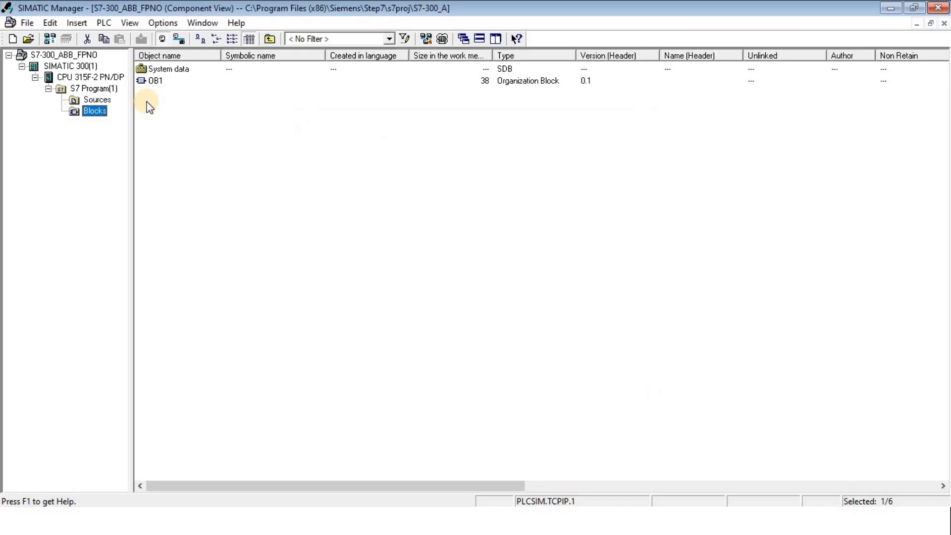
# - Insert a new LAD function with its default name into the Blocks folder and open it in the LAD/STL/FBD editor
pyautogui.rightClick(104, 113)
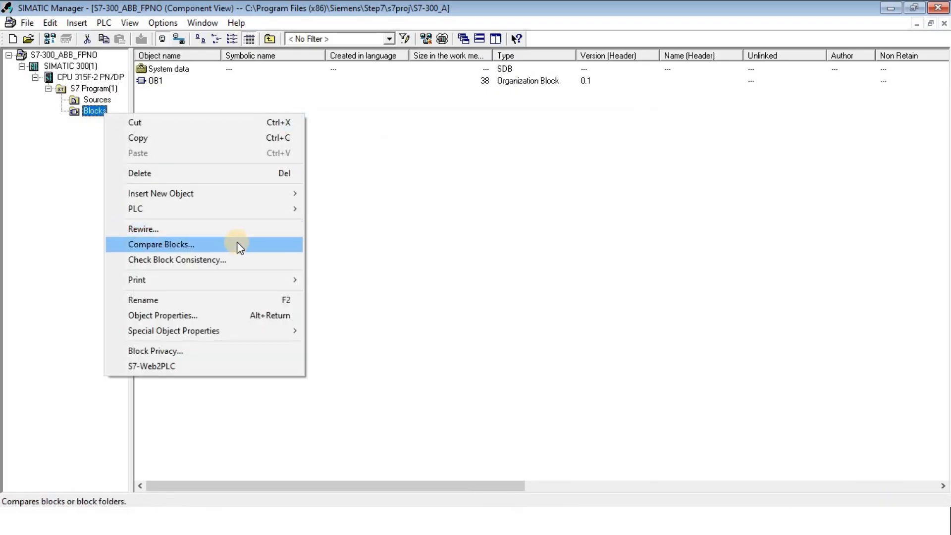
pyautogui.moveTo(286, 196)
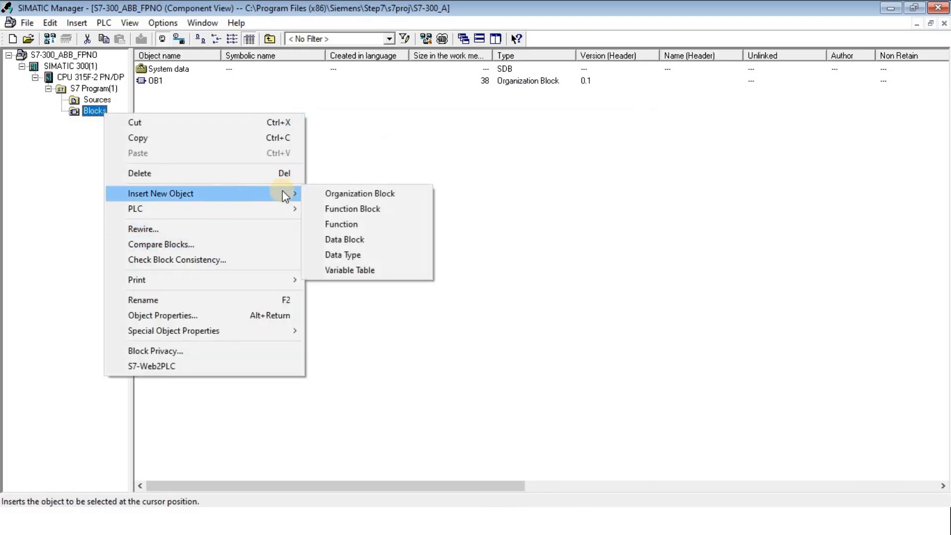
pyautogui.click(390, 222)
pyautogui.click(345, 379)
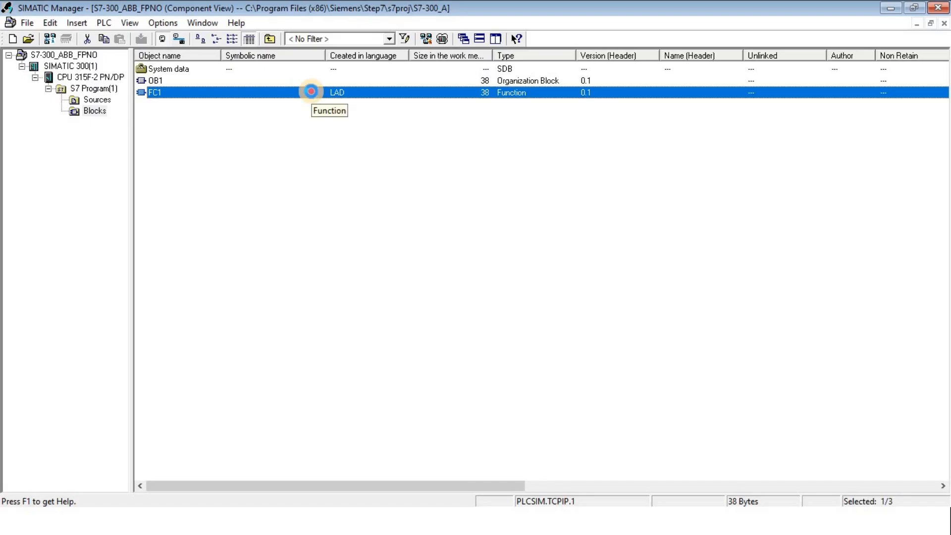
pyautogui.doubleClick(311, 92)
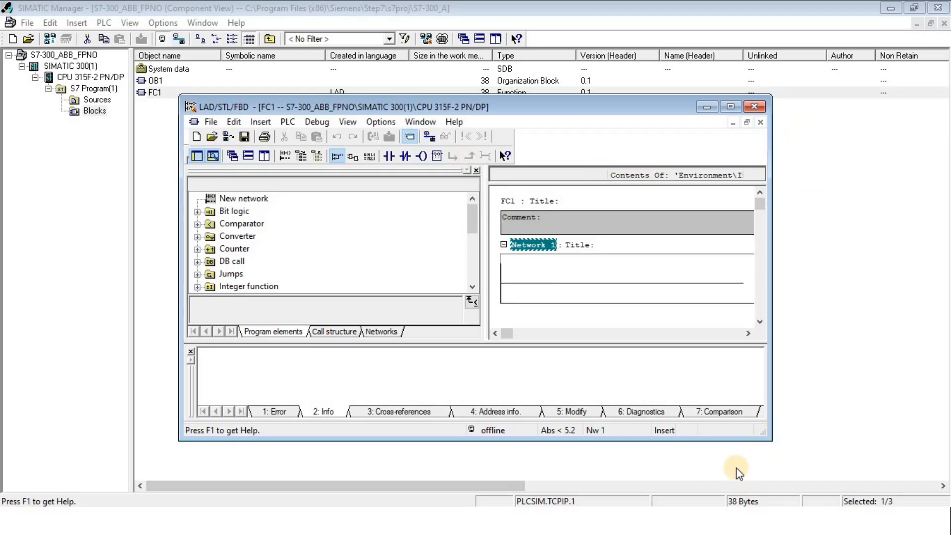
# - Switch to HW Config, enlarge its window and review the I and Q addresses of STN1's PPO Type 3 module
pyautogui.press('super')
pyautogui.click(647, 521)
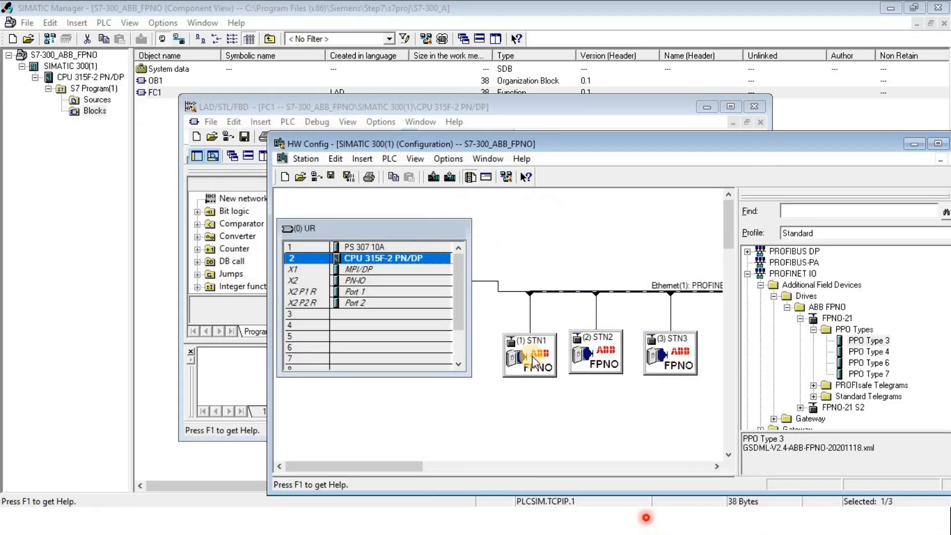
pyautogui.click(513, 373)
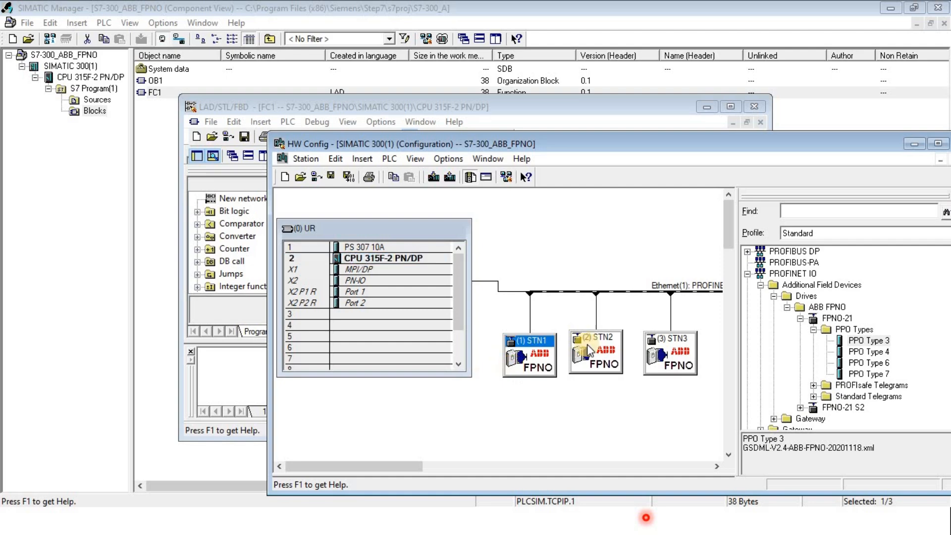
pyautogui.moveTo(727, 228); pyautogui.dragTo(727, 251)
pyautogui.moveTo(728, 258); pyautogui.dragTo(728, 318)
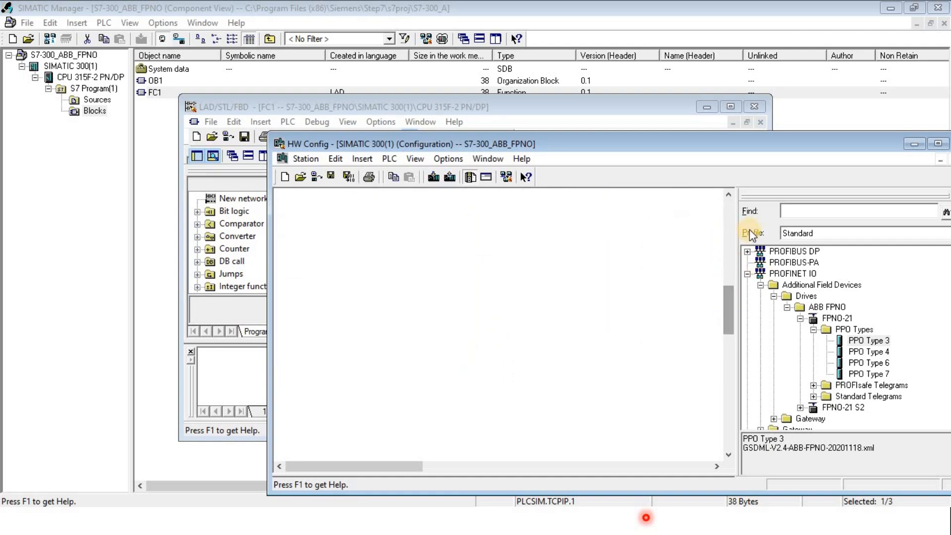
pyautogui.doubleClick(849, 144)
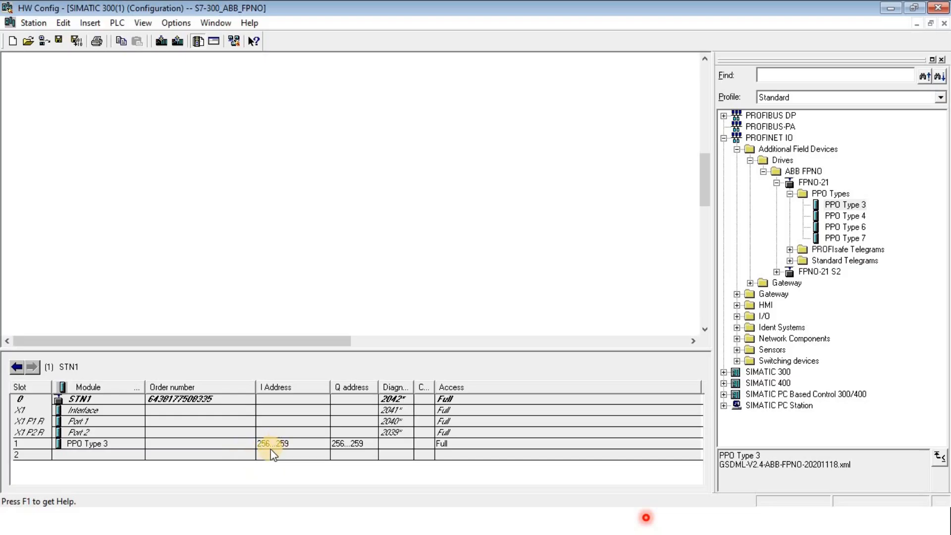
pyautogui.click(915, 24)
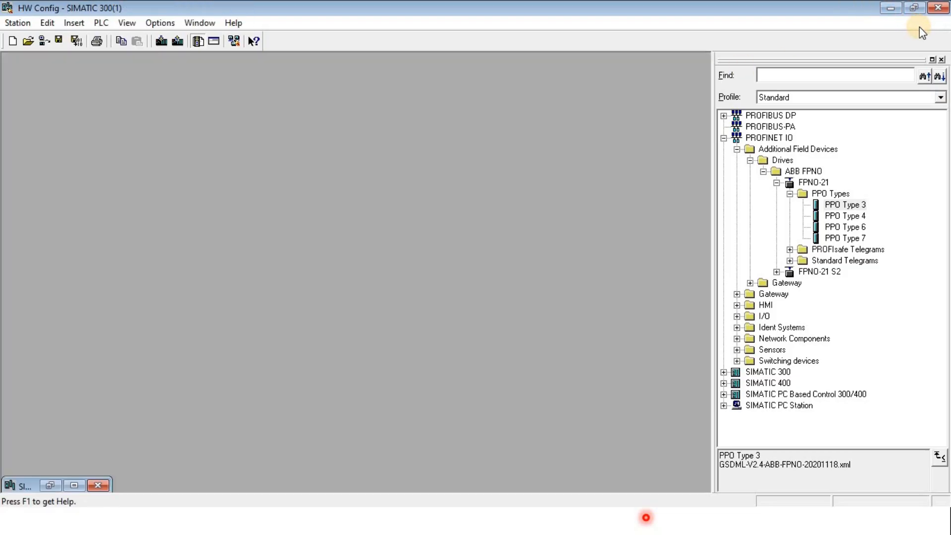
pyautogui.click(75, 484)
pyautogui.press('super')
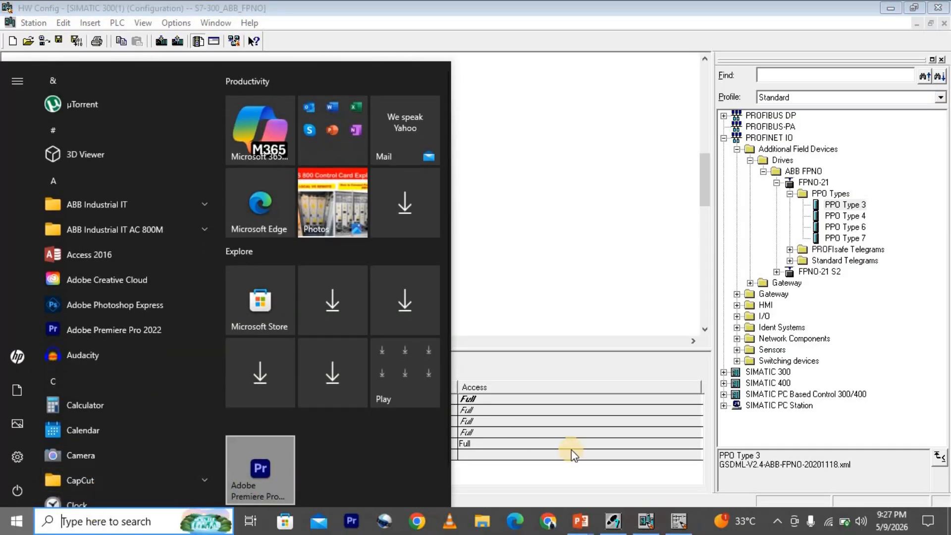
pyautogui.click(648, 521)
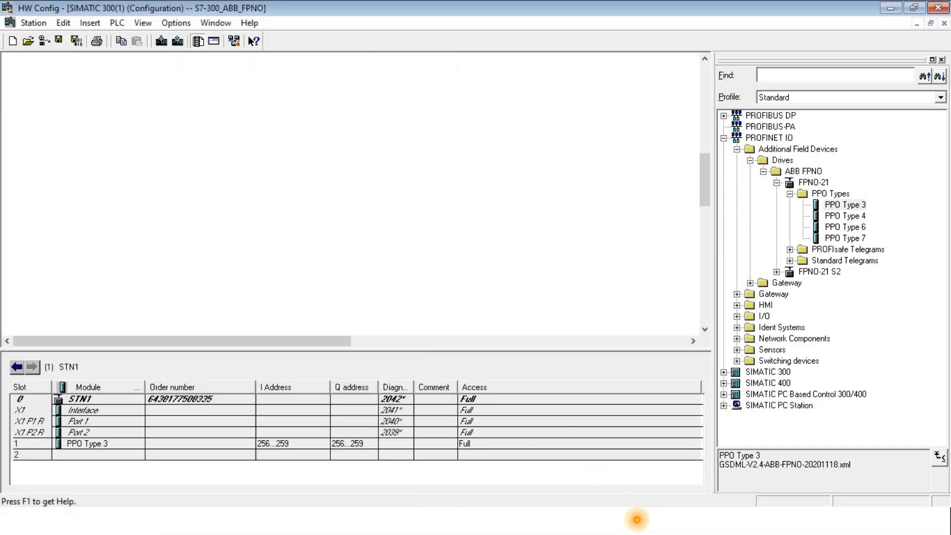
# - Switch back to the LAD/STL/FBD editor showing FC1 and maximize its window
pyautogui.press('super')
pyautogui.click(679, 521)
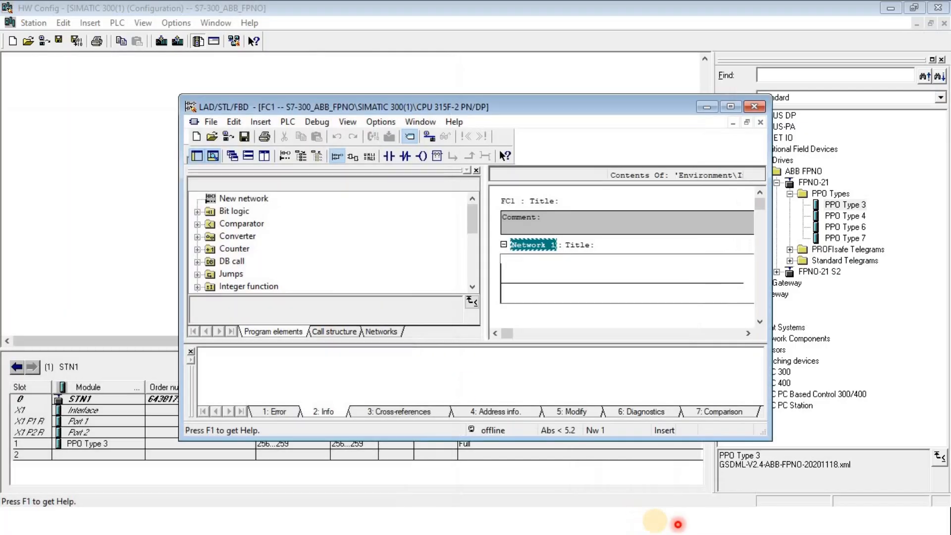
pyautogui.click(736, 109)
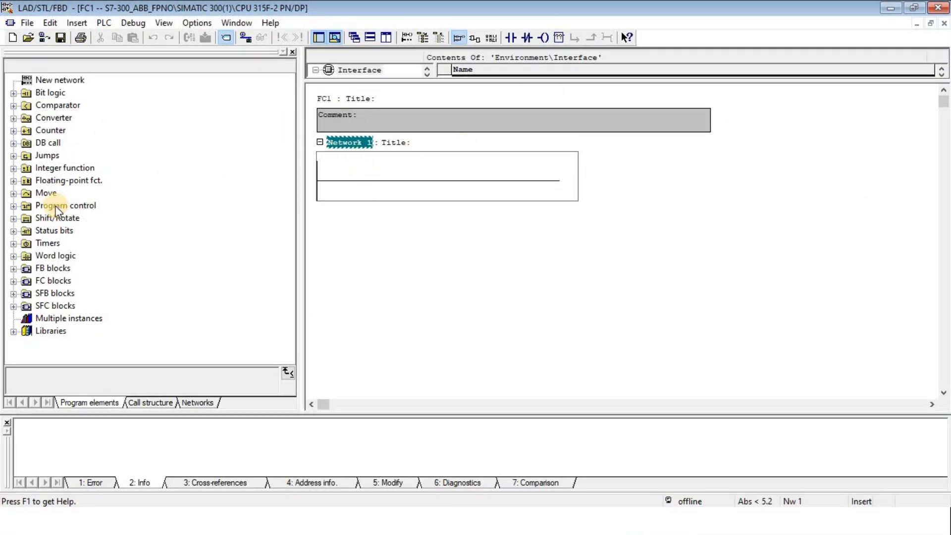
# - Insert a MOVE box in Network 1 of FC1 and place a normally open contact ahead of its EN input
pyautogui.doubleClick(20, 192)
pyautogui.moveTo(54, 205); pyautogui.dragTo(415, 182)
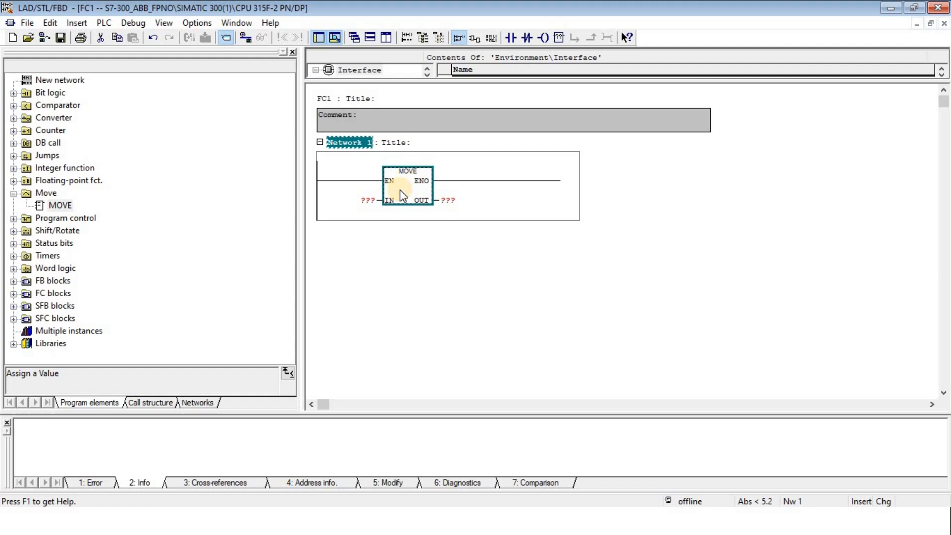
pyautogui.click(362, 181)
pyautogui.doubleClick(20, 94)
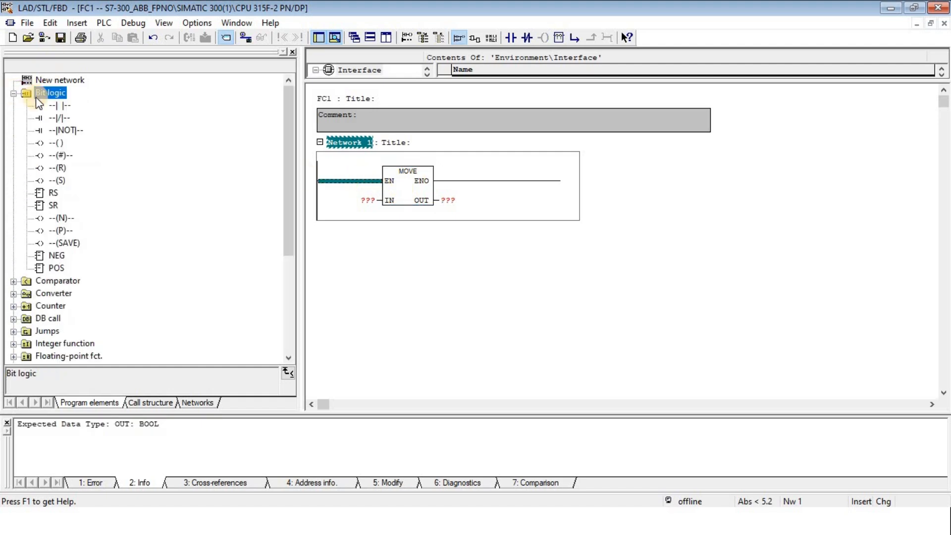
pyautogui.moveTo(61, 106); pyautogui.dragTo(357, 181)
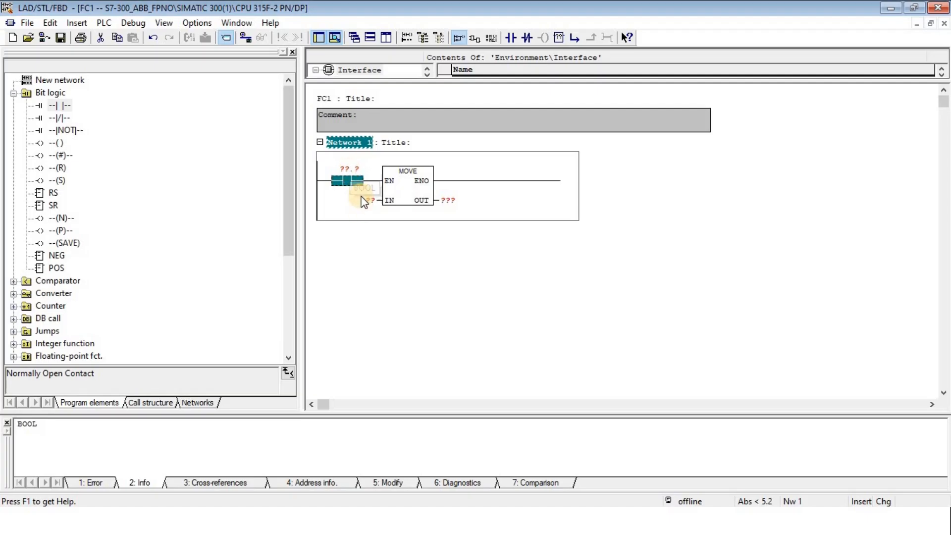
# - Assign the address M0.0 to the normally open contact in Network 1
pyautogui.click(350, 171)
pyautogui.write('M0')
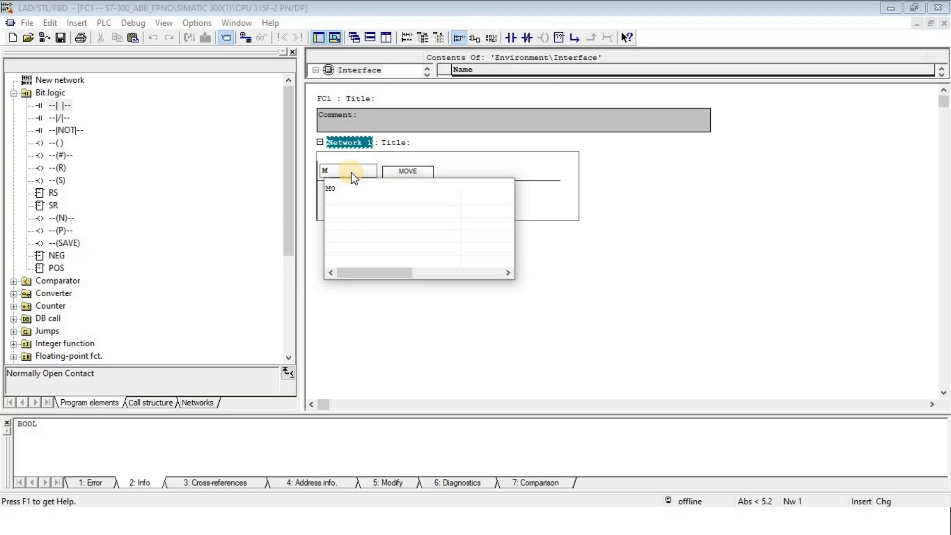
pyautogui.write('.0')
pyautogui.press('Return')
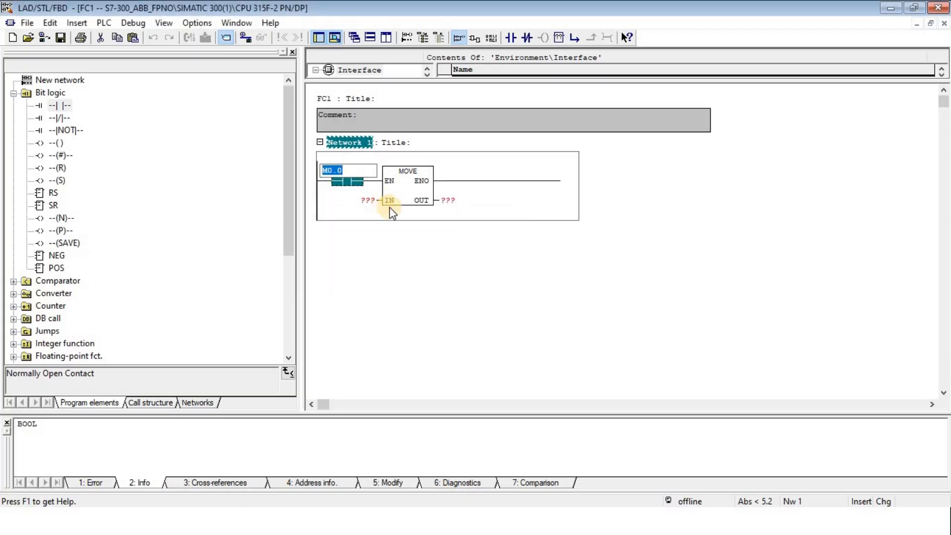
pyautogui.click(402, 278)
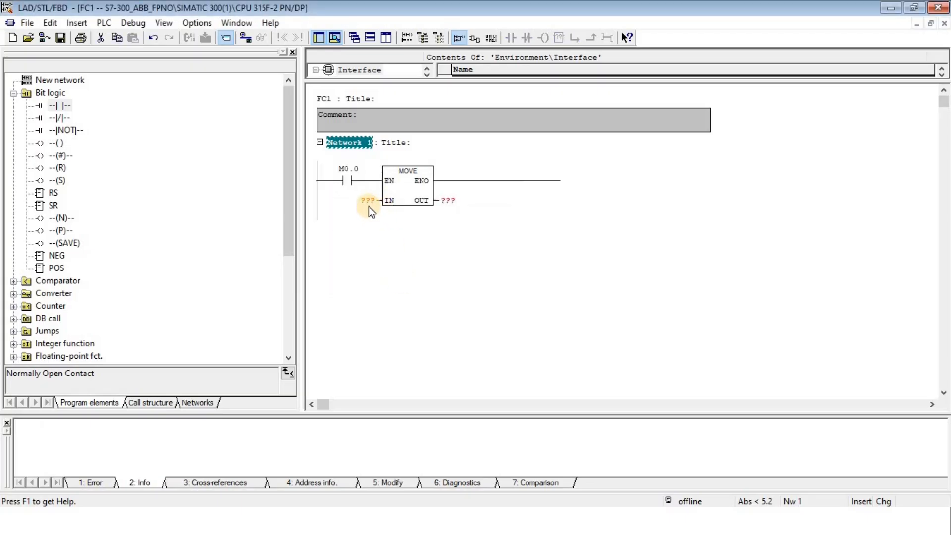
# - Title Network 1 "STATION 1 RW"
pyautogui.click(399, 142)
pyautogui.write('S')
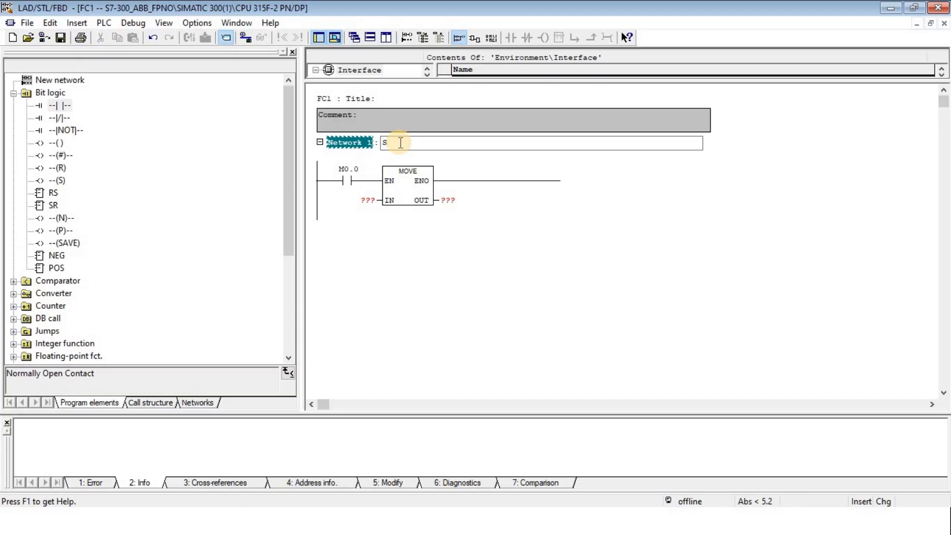
pyautogui.write('TATION 1 RW')
pyautogui.click(412, 269)
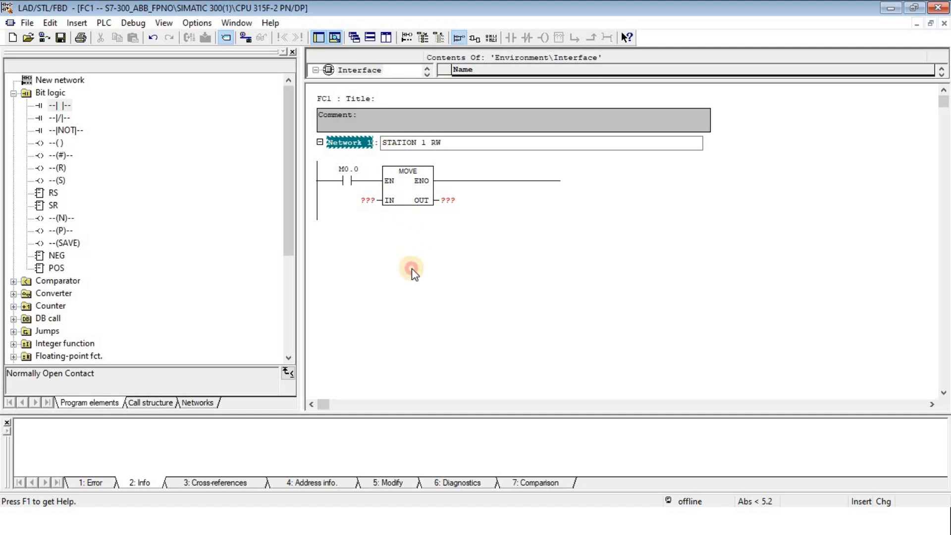
# - Set the IN parameter of the MOVE box in Network 1 to PIW256
pyautogui.click(371, 200)
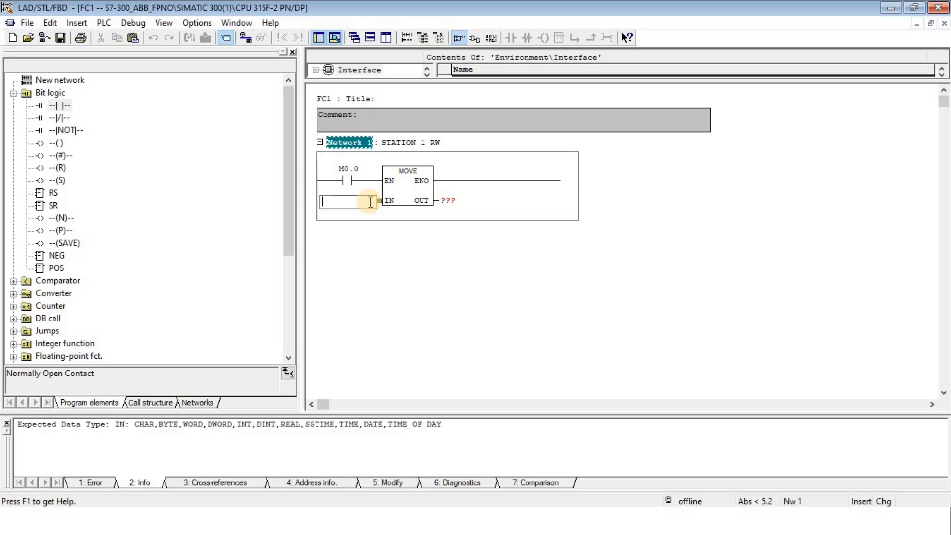
pyautogui.write('PIW')
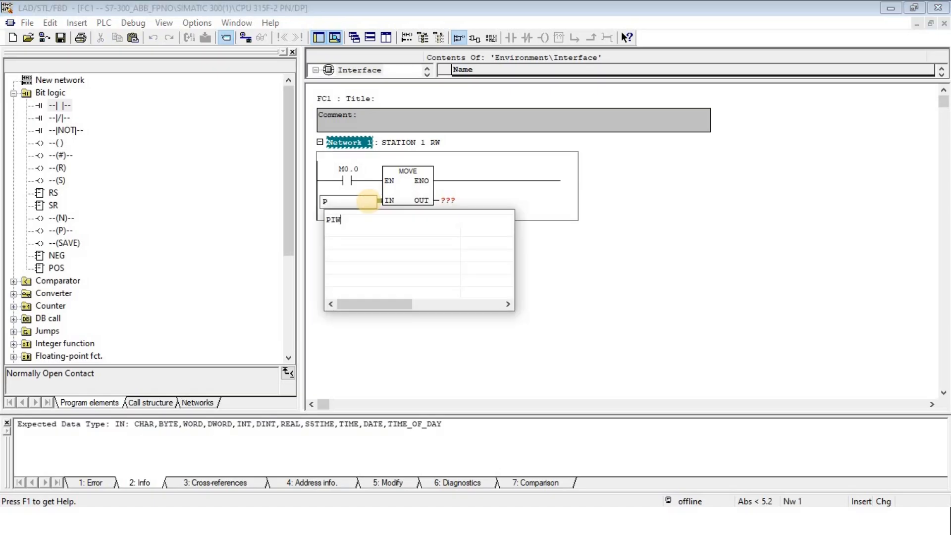
pyautogui.write('256')
pyautogui.press('Return')
pyautogui.press('Return')
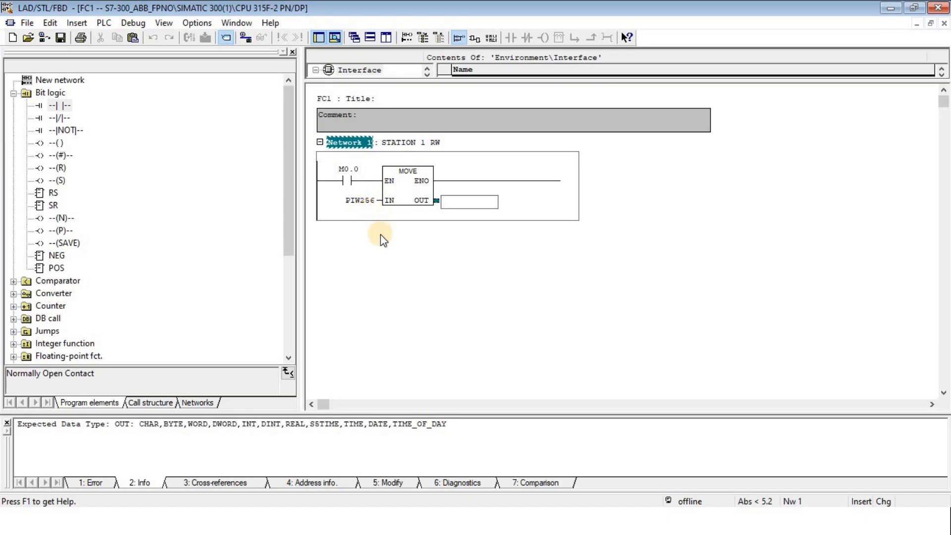
# - Set the OUT parameter of the MOVE box in Network 1 to MW10
pyautogui.write('W1')
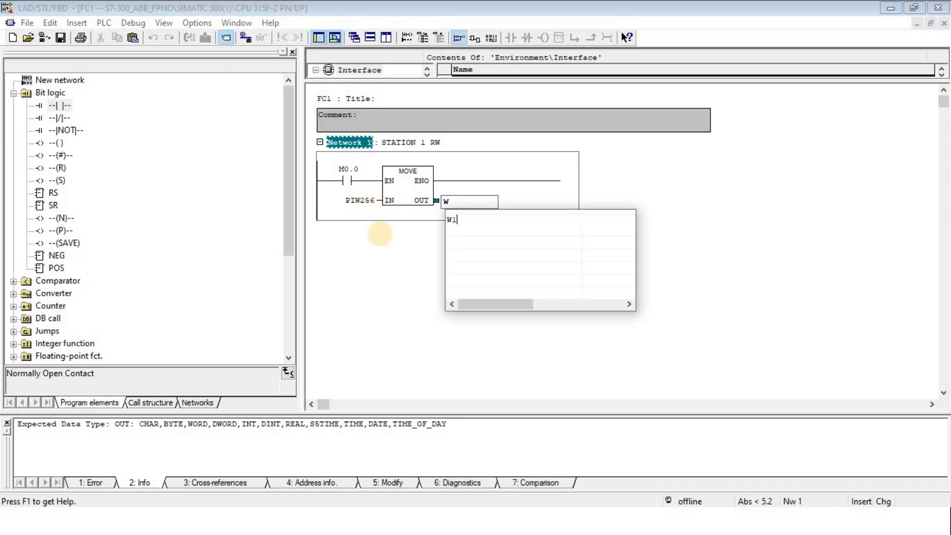
pyautogui.write('2')
pyautogui.press('BackSpace')
pyautogui.press('BackSpace')
pyautogui.press('BackSpace')
pyautogui.write('W')
pyautogui.press('BackSpace')
pyautogui.write('MW10')
pyautogui.press('Return')
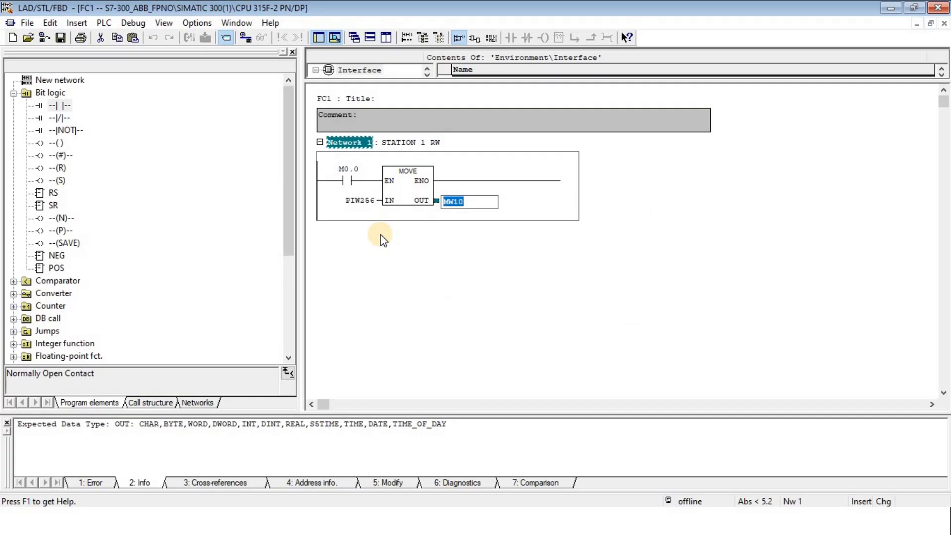
pyautogui.press('Return')
pyautogui.click(422, 245)
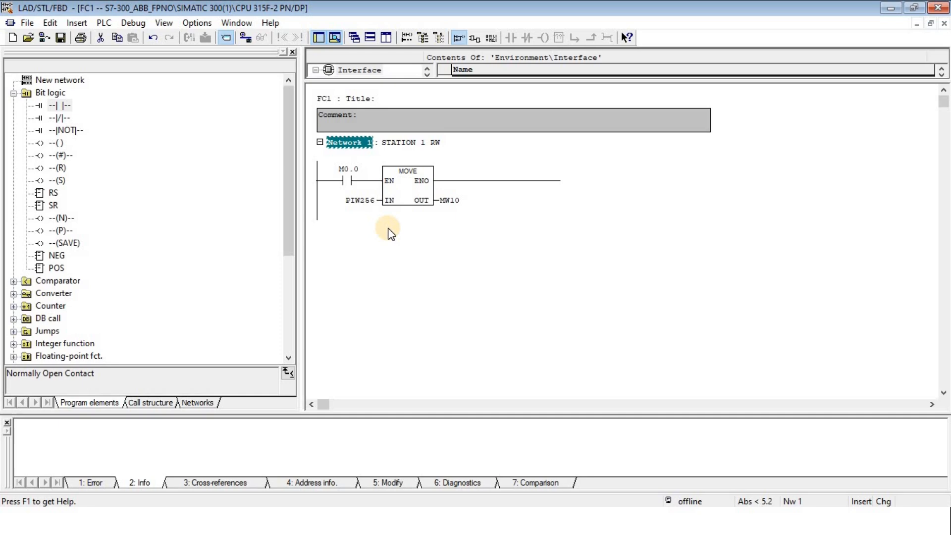
# - Switch to HW Config to check the I address range of STN1's PPO Type 3 module, and return to FC1
pyautogui.press('super')
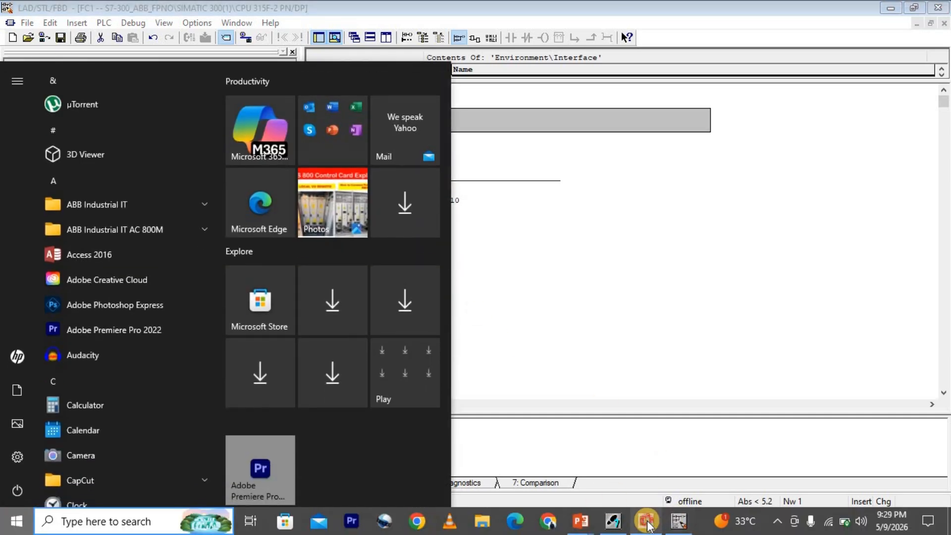
pyautogui.click(647, 523)
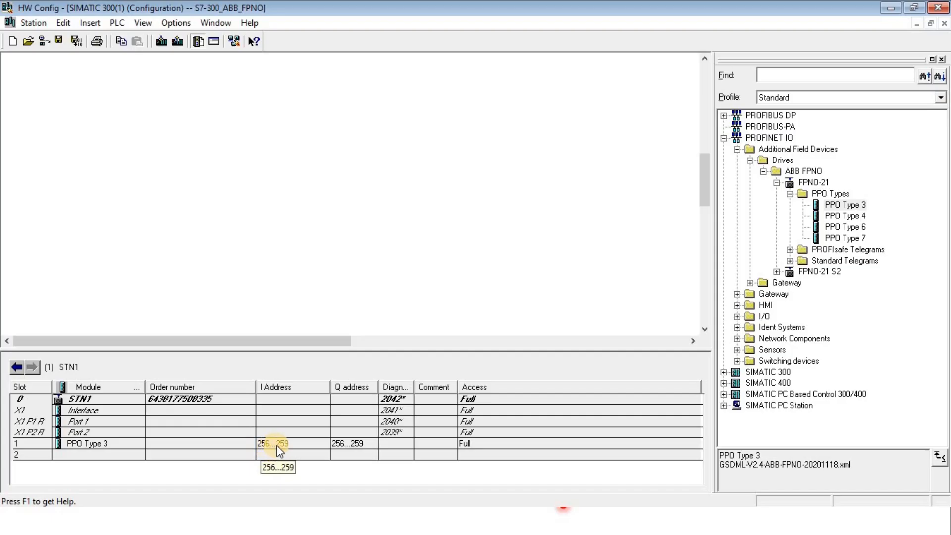
pyautogui.press('super')
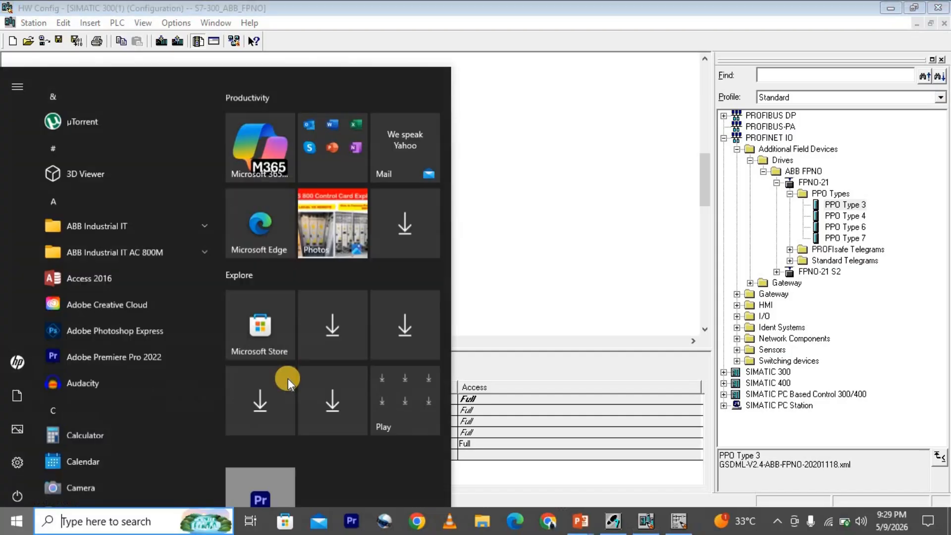
pyautogui.click(502, 266)
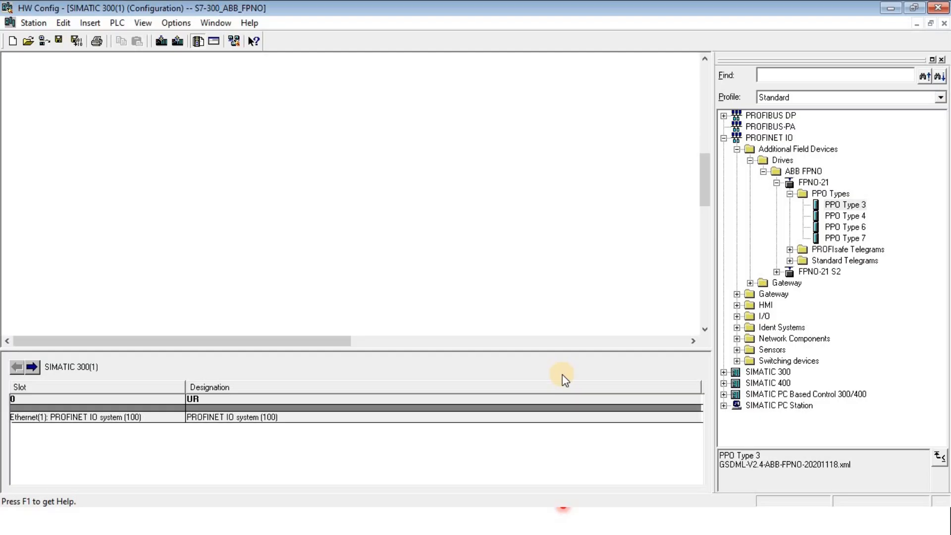
pyautogui.press('super')
pyautogui.click(679, 521)
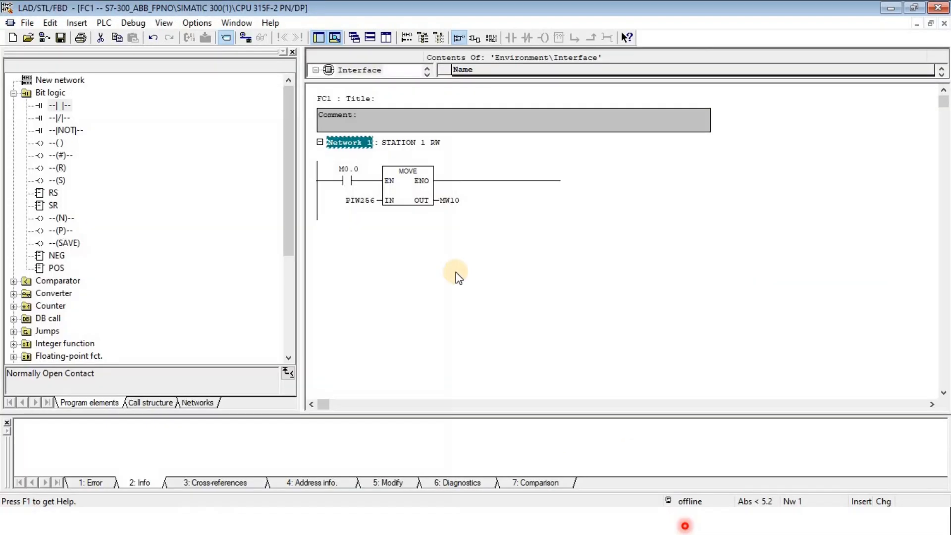
# - Insert a second network below Network 1 and place a MOVE box on its rung
pyautogui.rightClick(356, 255)
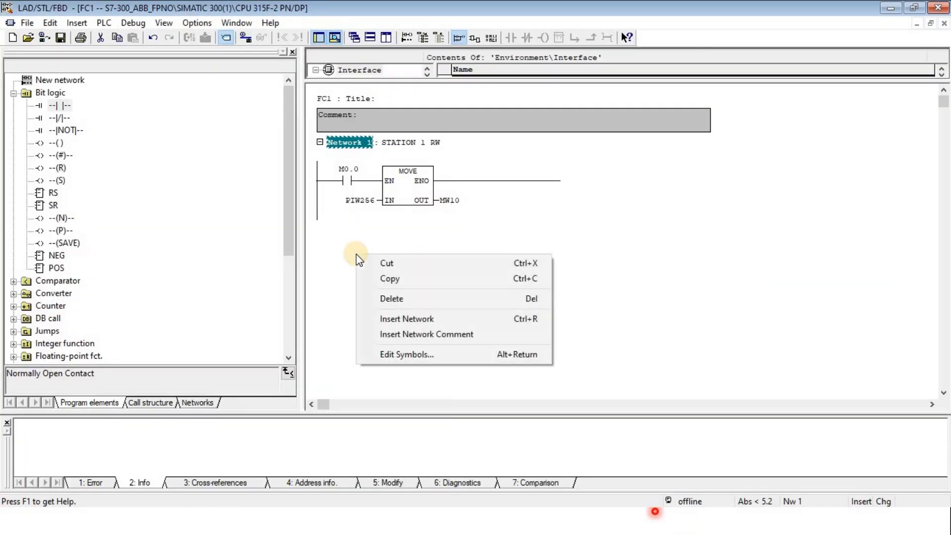
pyautogui.click(396, 319)
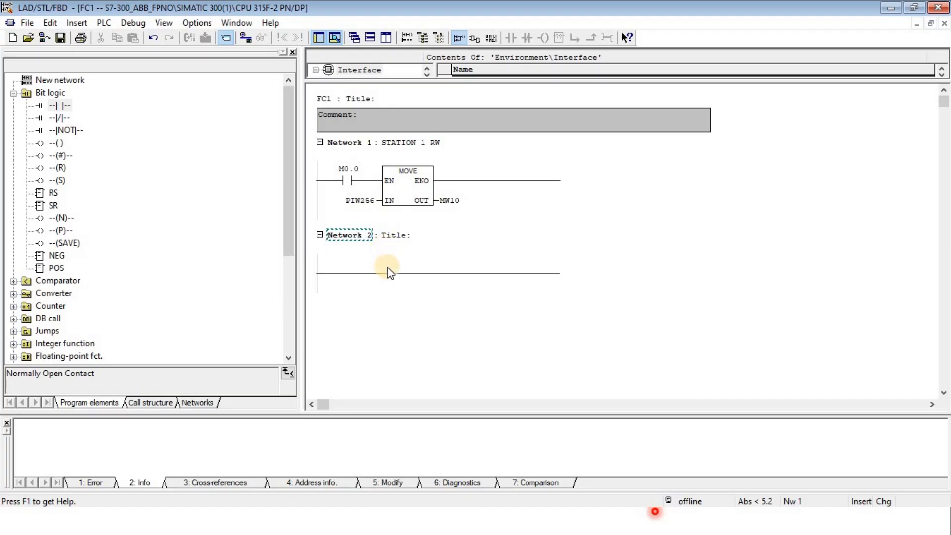
pyautogui.click(388, 267)
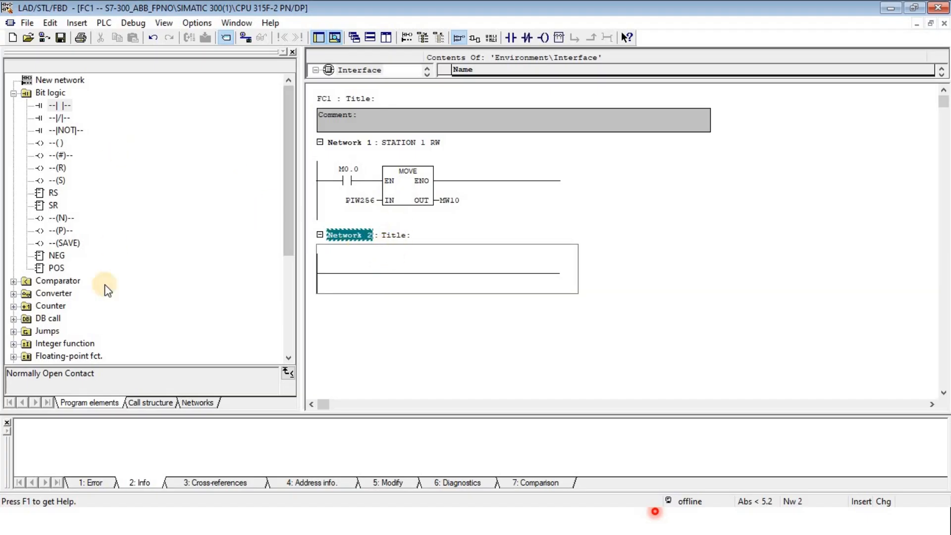
pyautogui.scroll(-2, 287, 214)
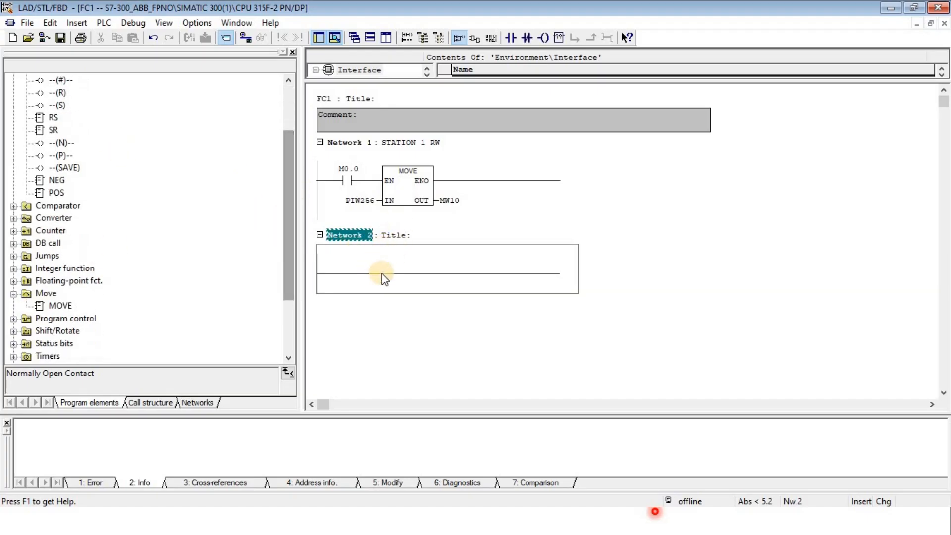
pyautogui.moveTo(58, 306); pyautogui.dragTo(406, 279)
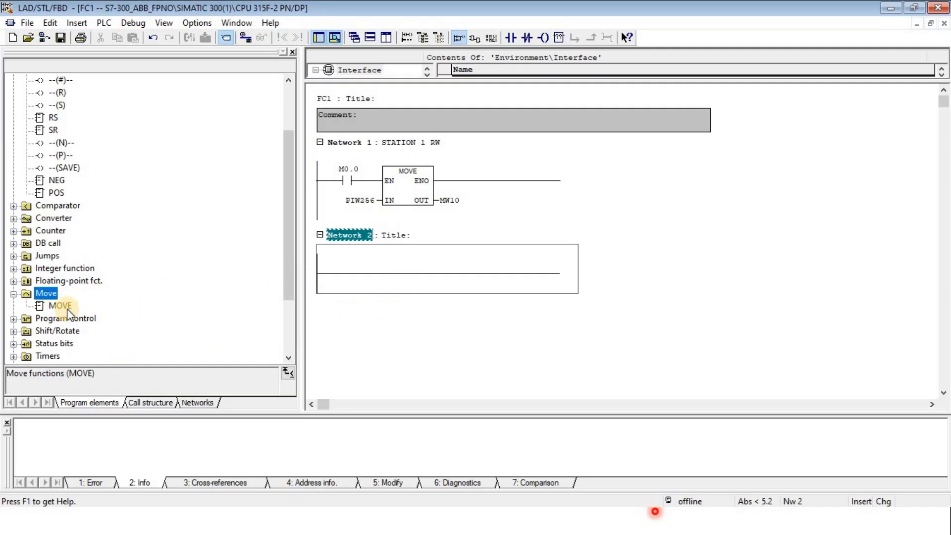
pyautogui.moveTo(57, 306); pyautogui.dragTo(405, 274)
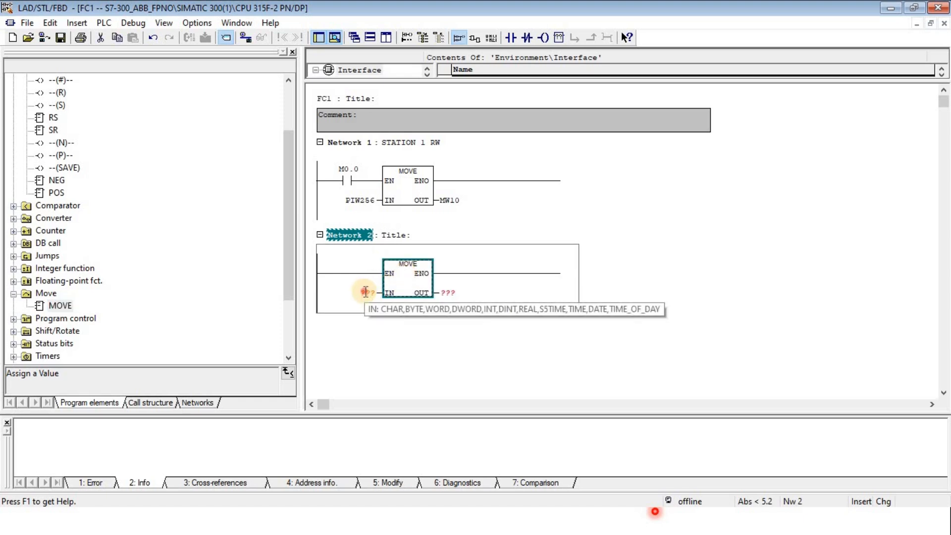
# - Set the MOVE box in Network 2 to transfer from IN PIW258 to OUT MW100
pyautogui.click(366, 292)
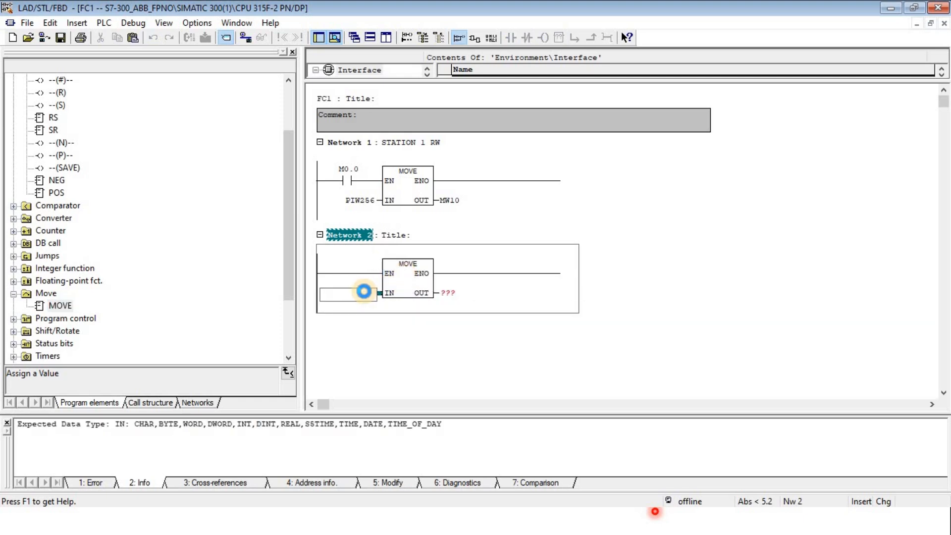
pyautogui.write('PIW2')
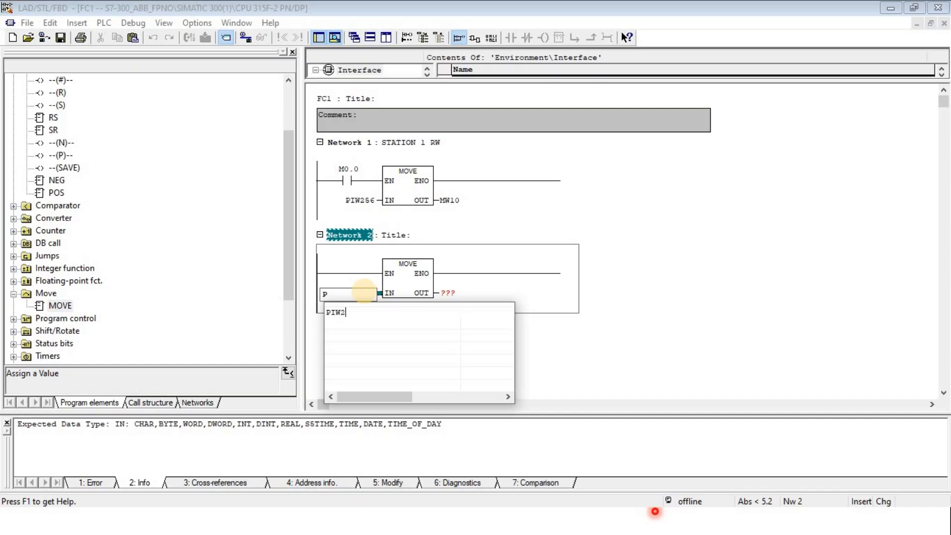
pyautogui.write('58')
pyautogui.press('Return')
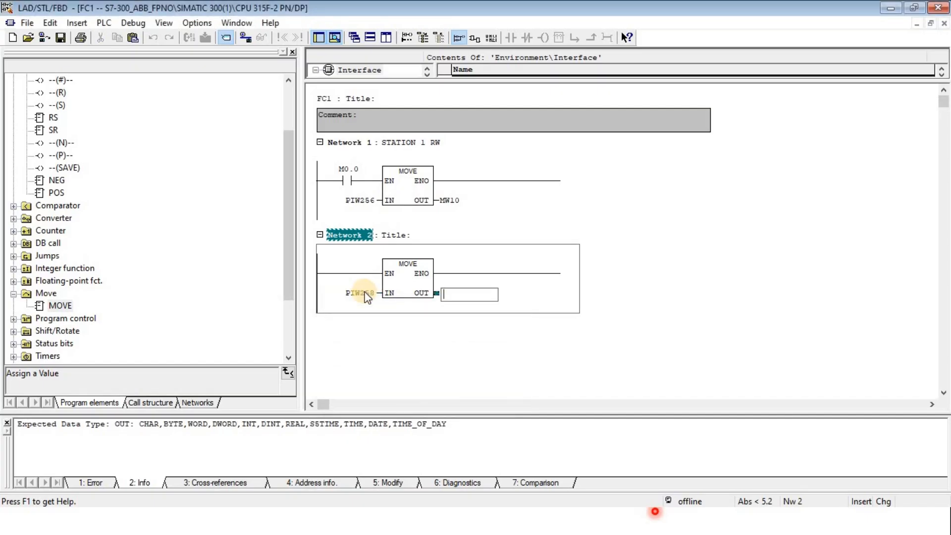
pyautogui.write('M')
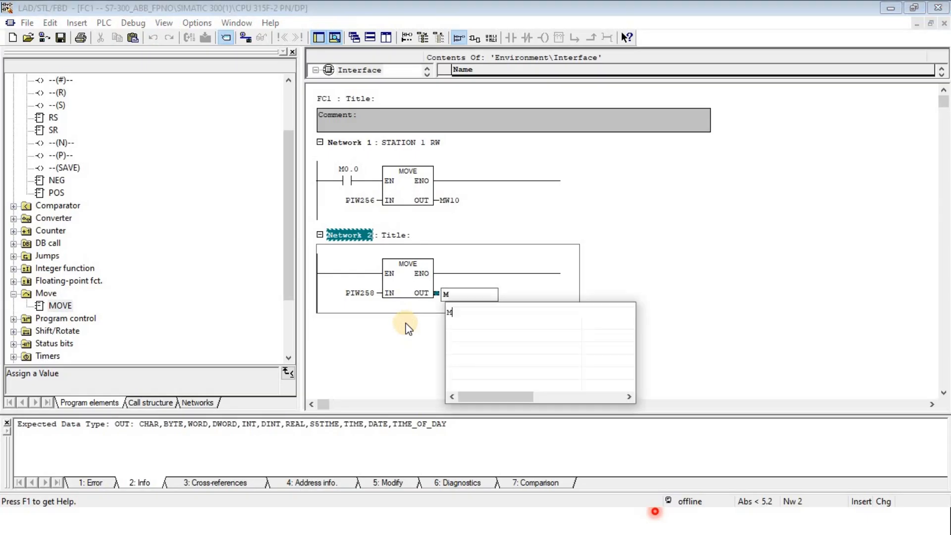
pyautogui.write('W100')
pyautogui.press('Return')
pyautogui.press('Return')
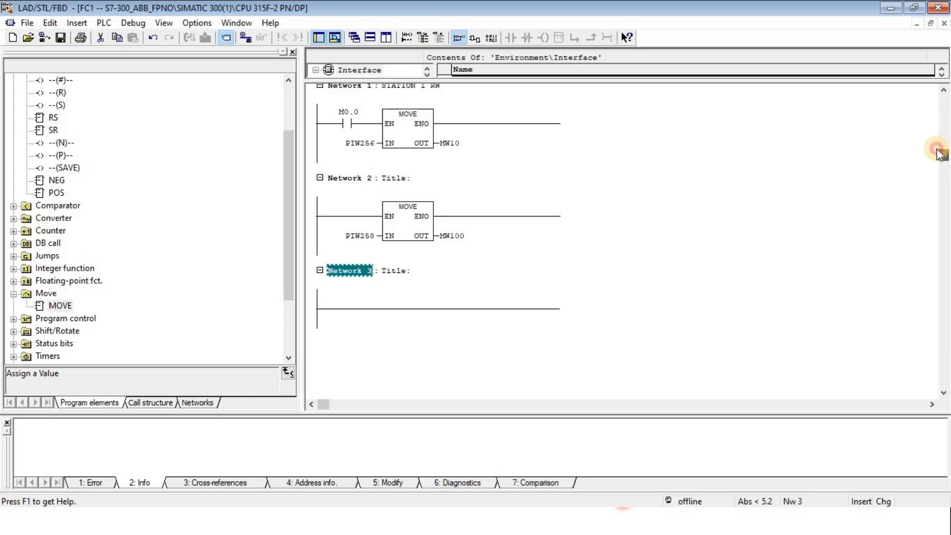
pyautogui.moveTo(939, 149); pyautogui.dragTo(925, 86)
pyautogui.click(682, 269)
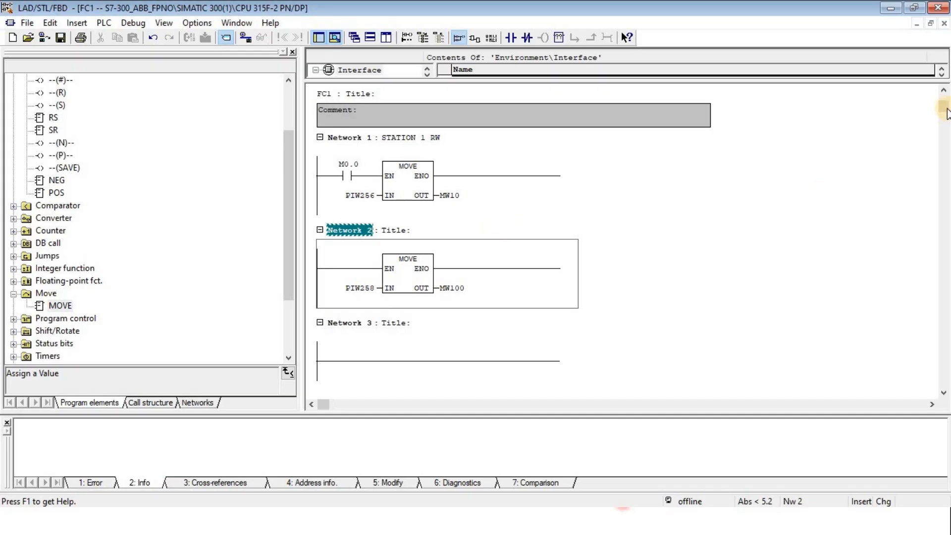
pyautogui.click(944, 93)
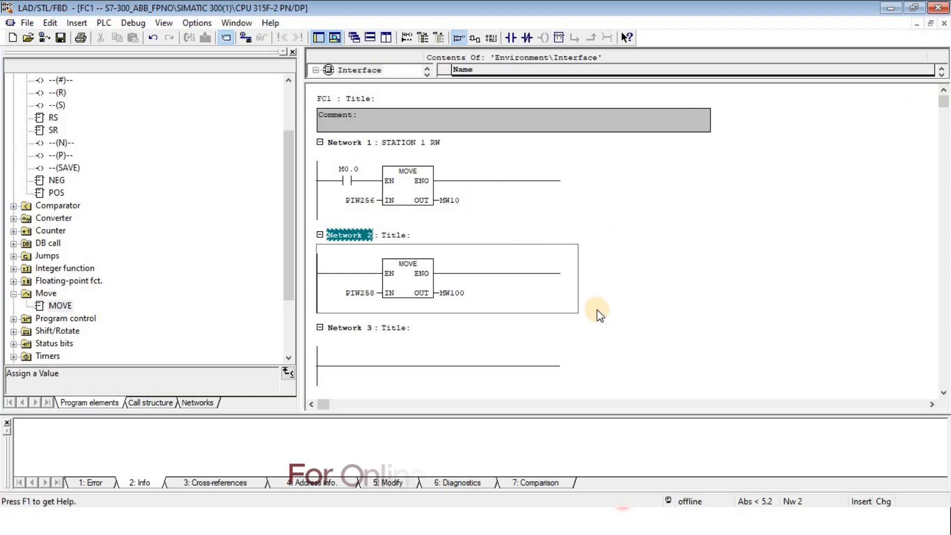
# - Switch to the PowerPoint slide show to view the PROFINET topology of the S7-300 PLC, switch and five ACS880 stations
pyautogui.press('super')
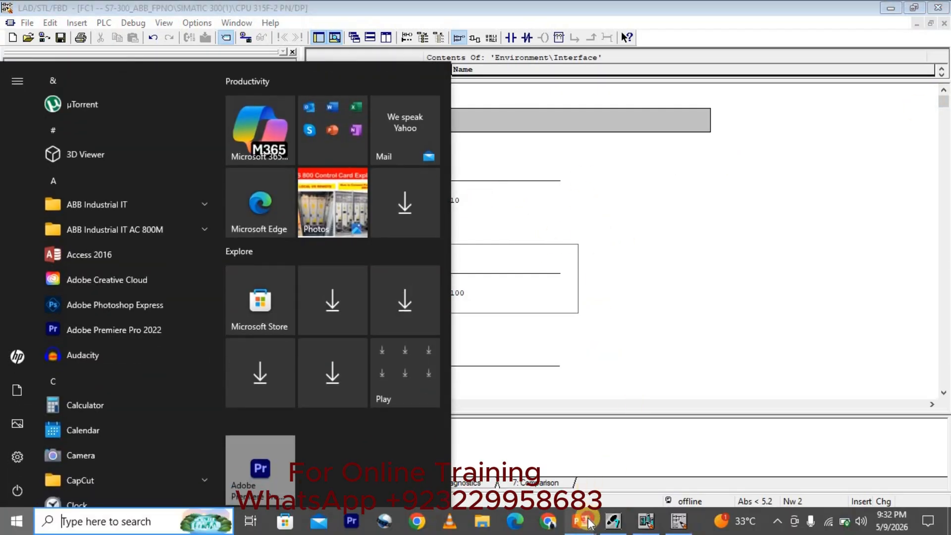
pyautogui.moveTo(580, 522)
pyautogui.click(664, 460)
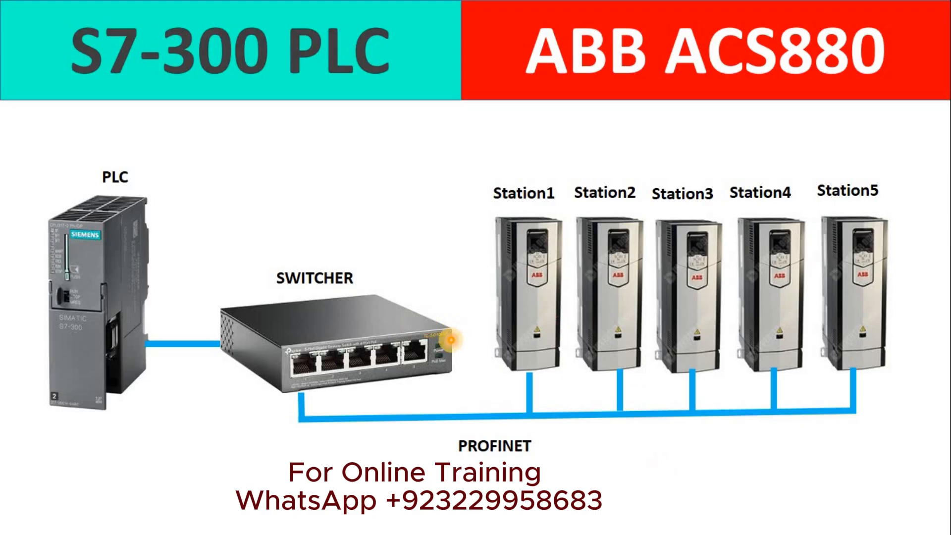
pyautogui.click(451, 340)
pyautogui.click(451, 340)
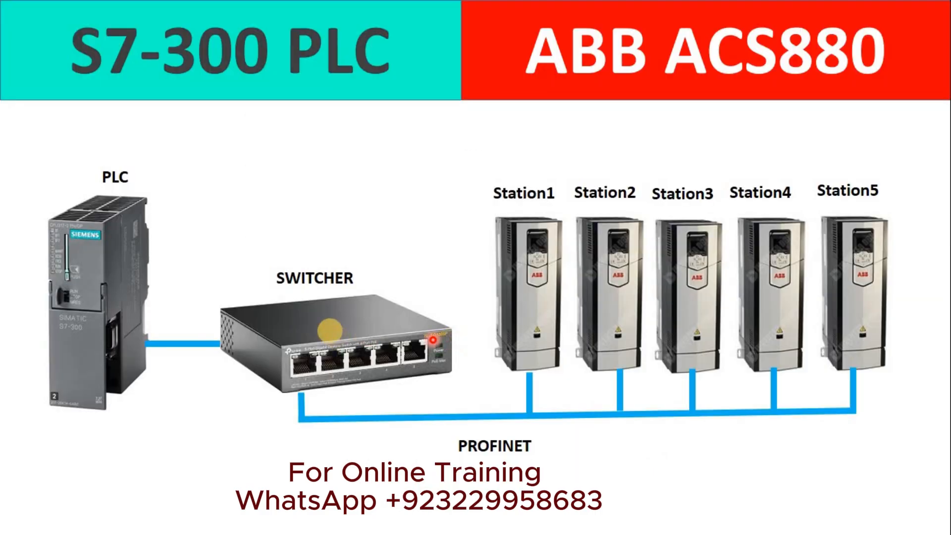